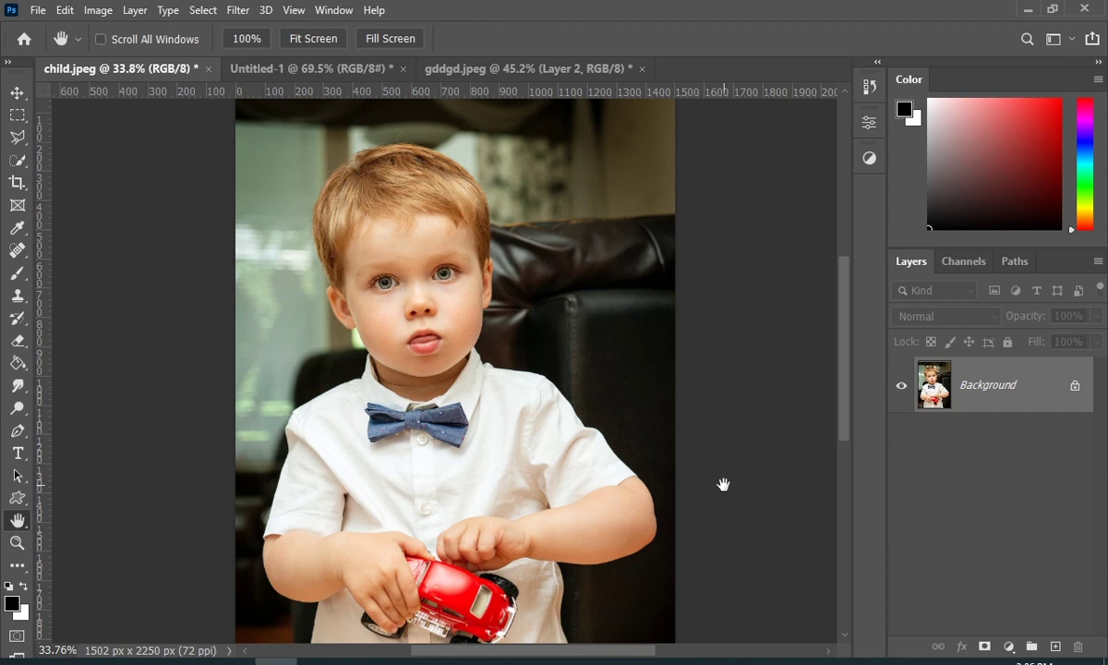
- Automatically select the boy as the subject and copy the selection to a new layer
click(18, 163)
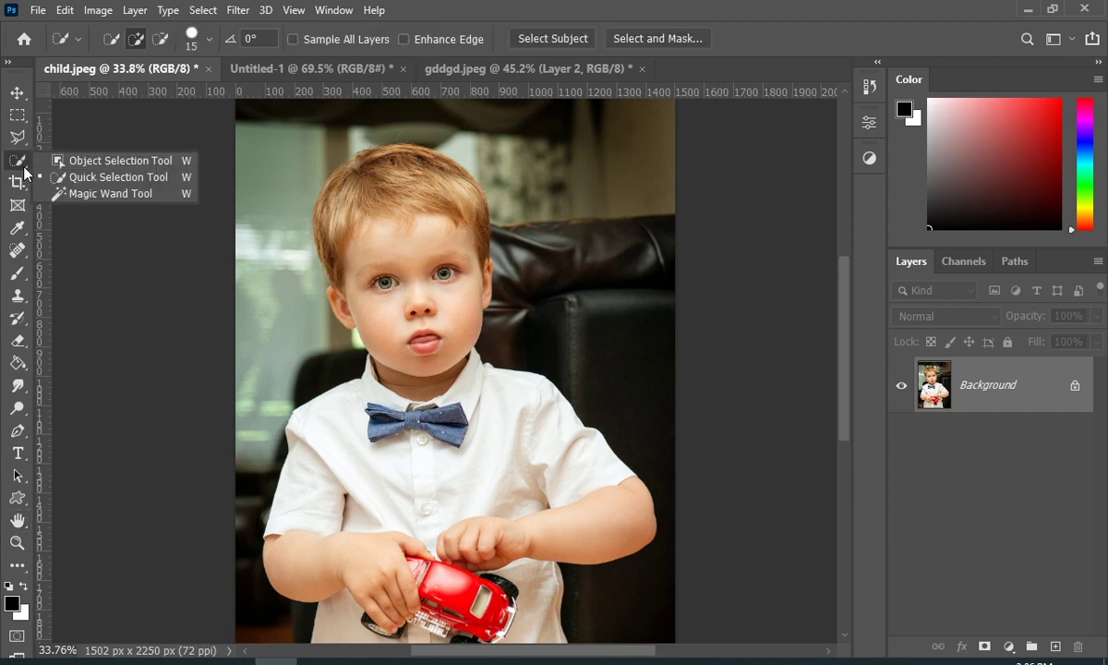
click(27, 167)
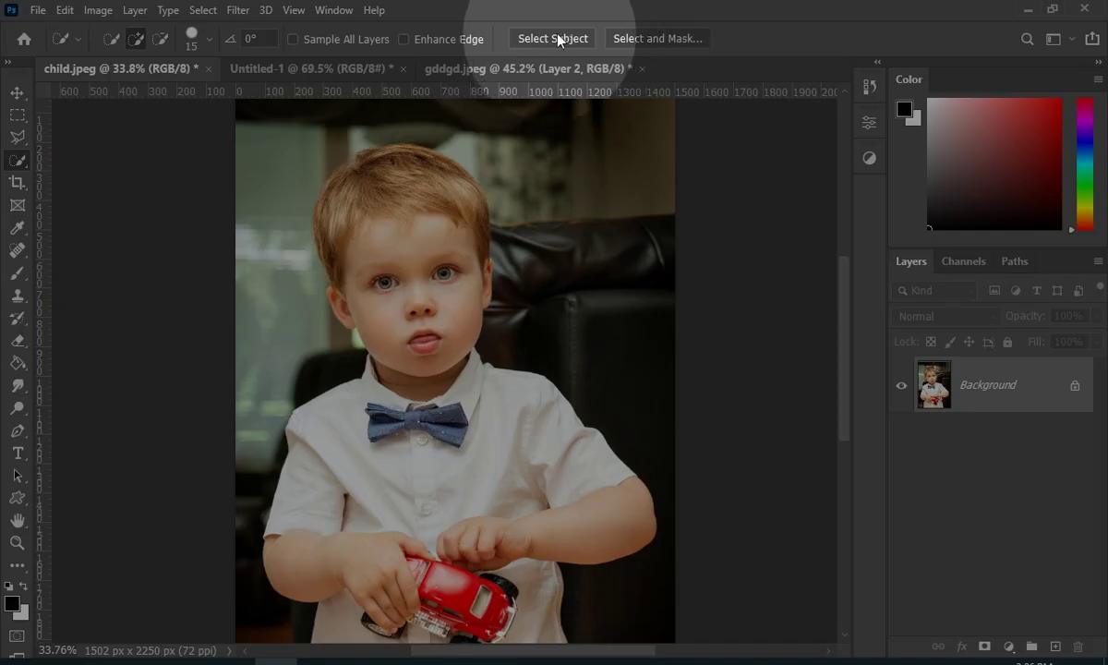
click(572, 41)
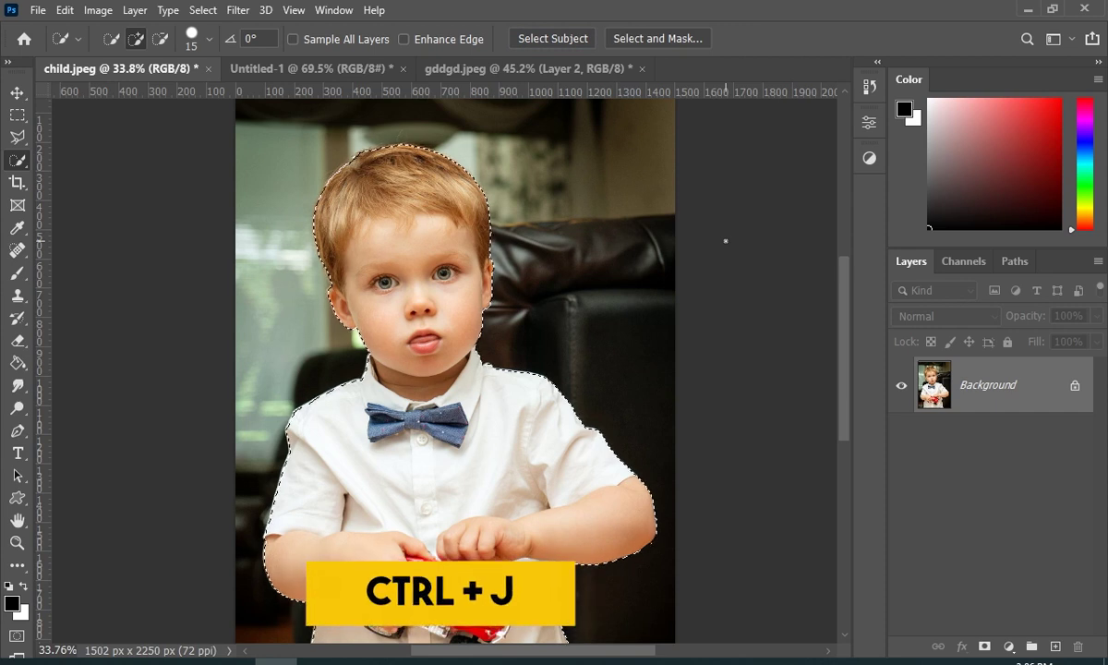
key(ctrl+j)
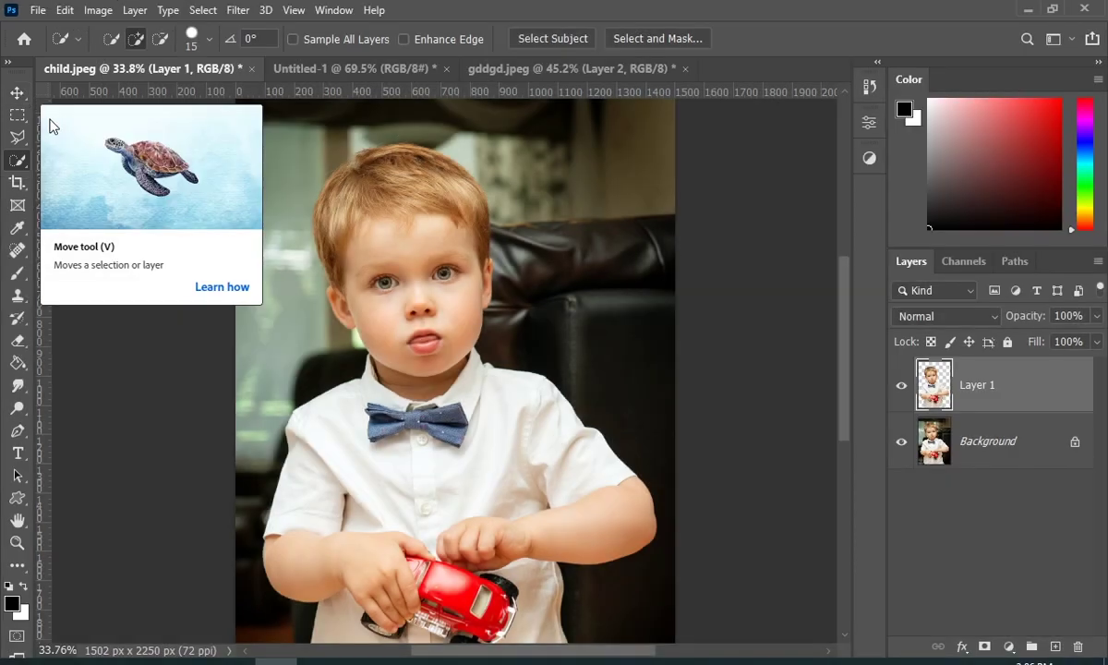
- Move the boy's cut-out layer from child.jpeg into the Untitled-1 document
click(18, 99)
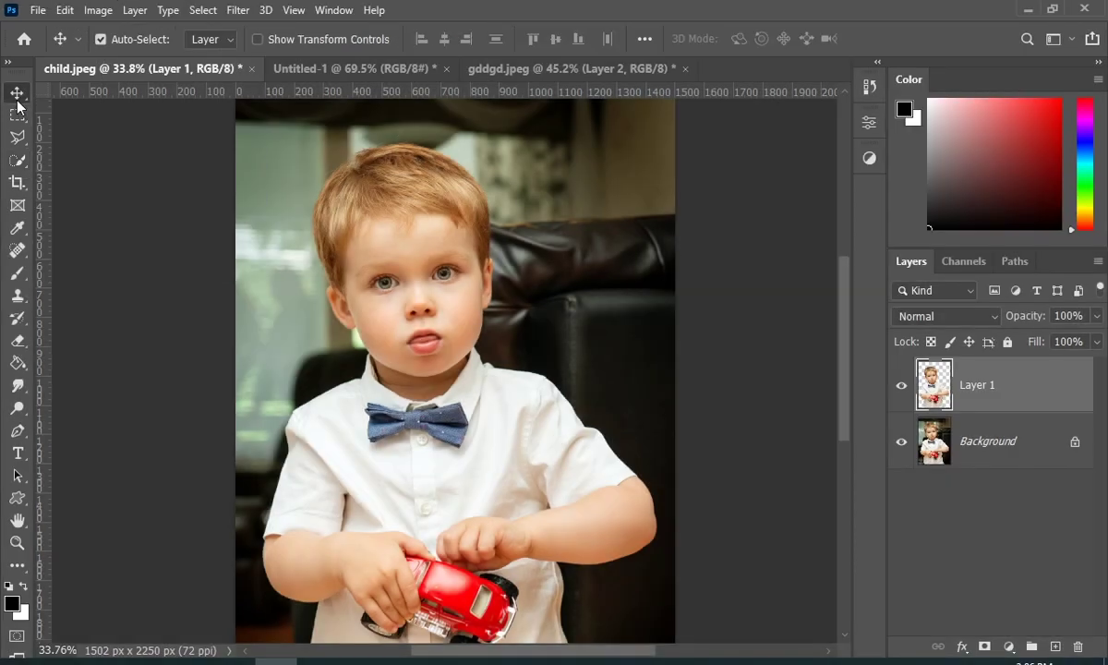
drag(392, 328, 466, 334)
drag(466, 279, 484, 454)
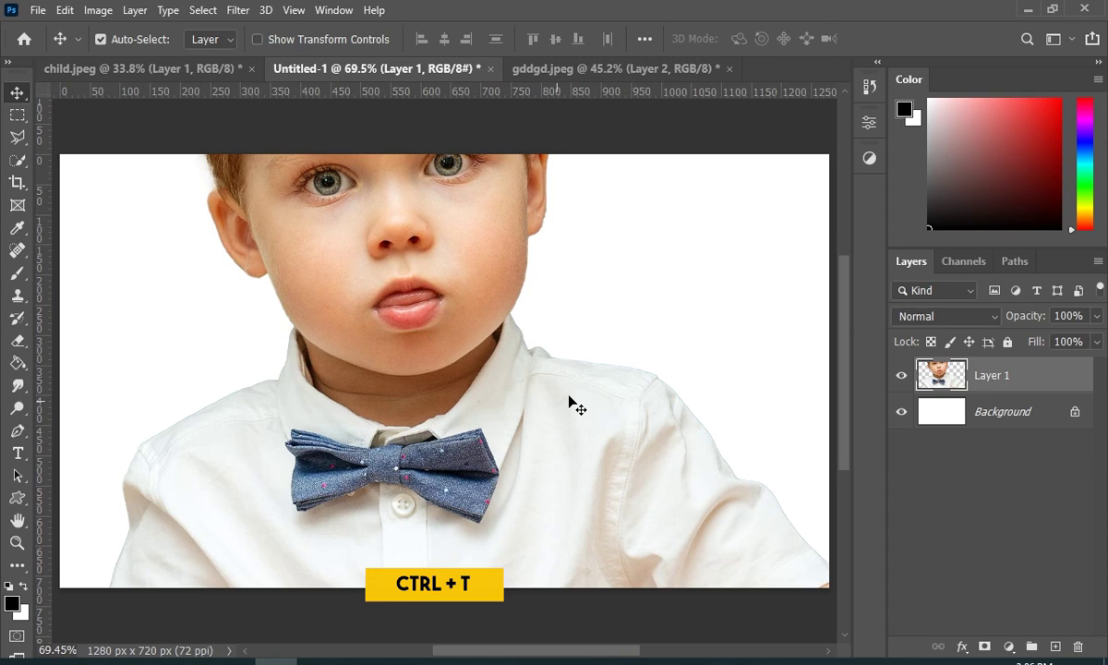
- Scale down the cut-out with Free Transform so the head and upper body fit the canvas, and centre it roughly
key(ctrl+t)
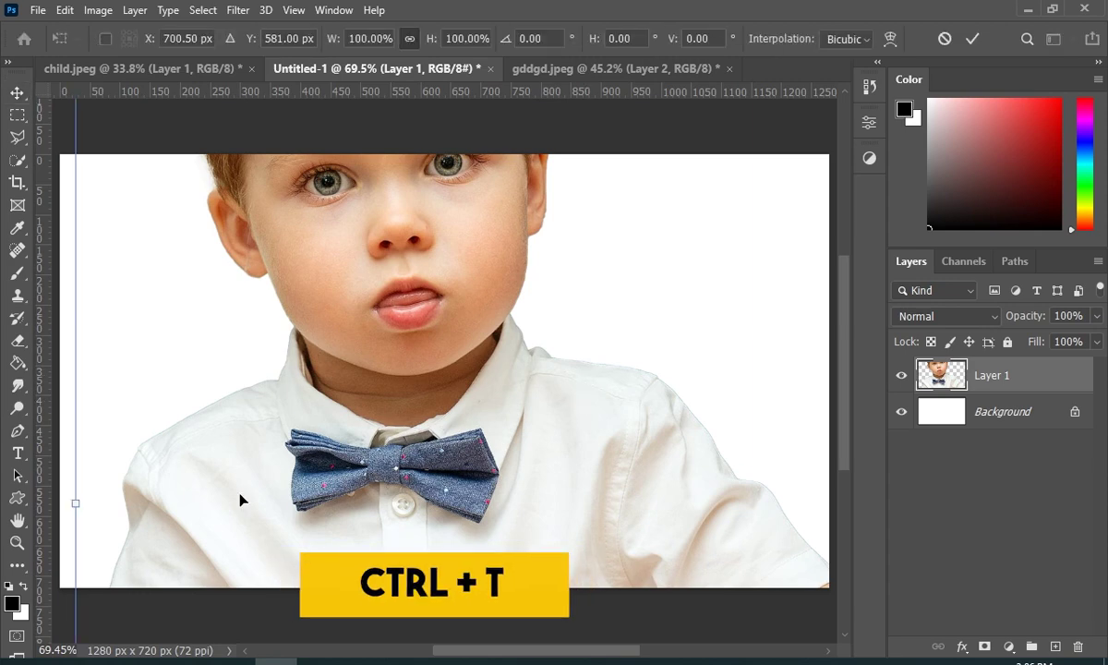
drag(79, 506, 517, 489)
drag(738, 424, 537, 434)
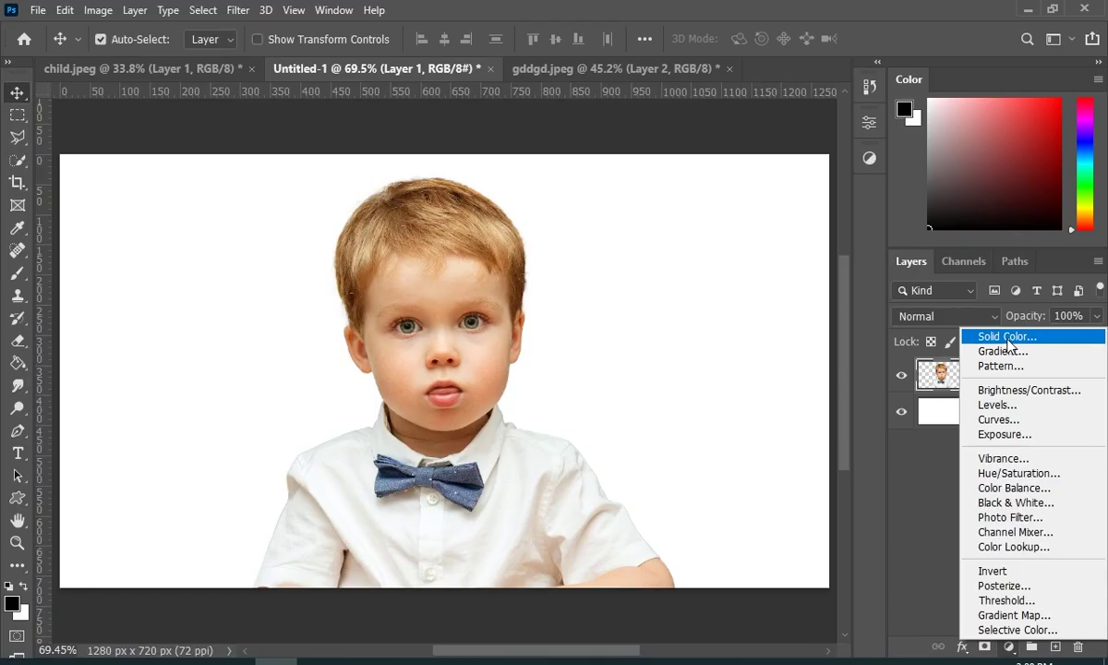
- Add a dark brown (#423521) Solid Color fill layer and place it beneath the boy's layer
click(1009, 340)
drag(887, 501, 891, 488)
drag(820, 456, 829, 405)
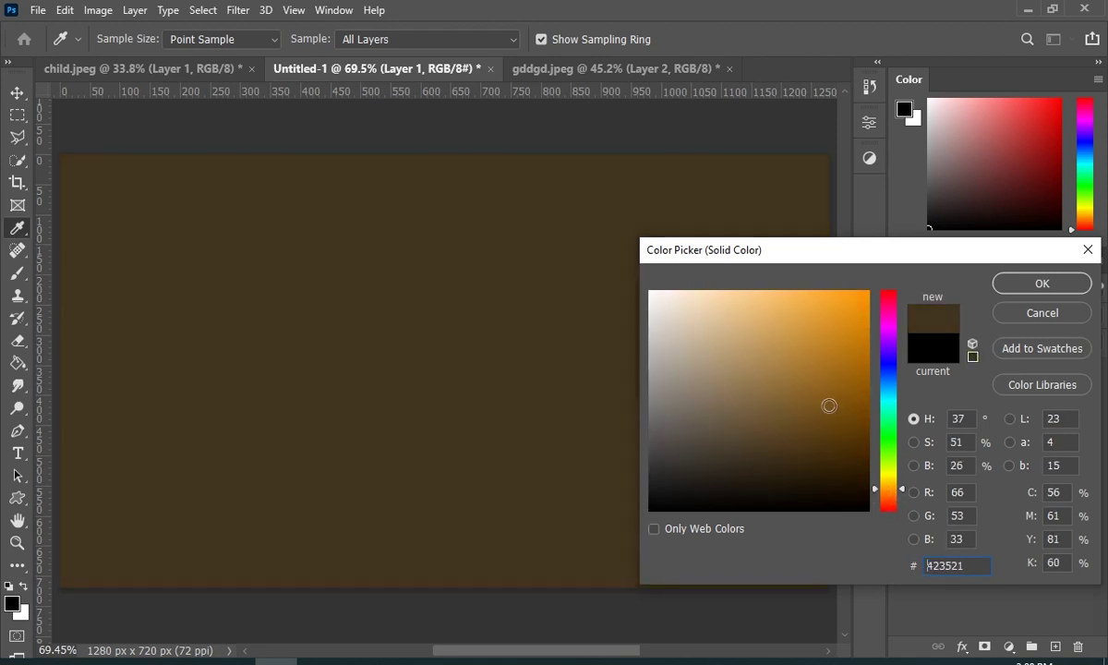
click(1049, 282)
drag(1085, 373, 1072, 421)
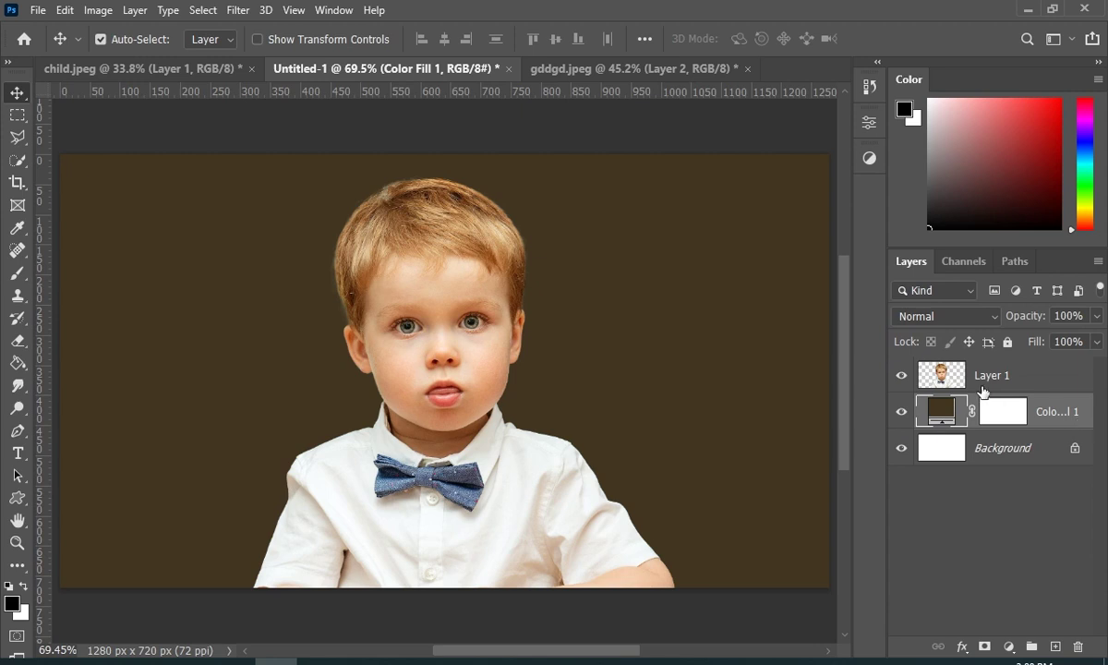
- Change the fill layer's colour to the olive brown #4d4023
double_click(948, 410)
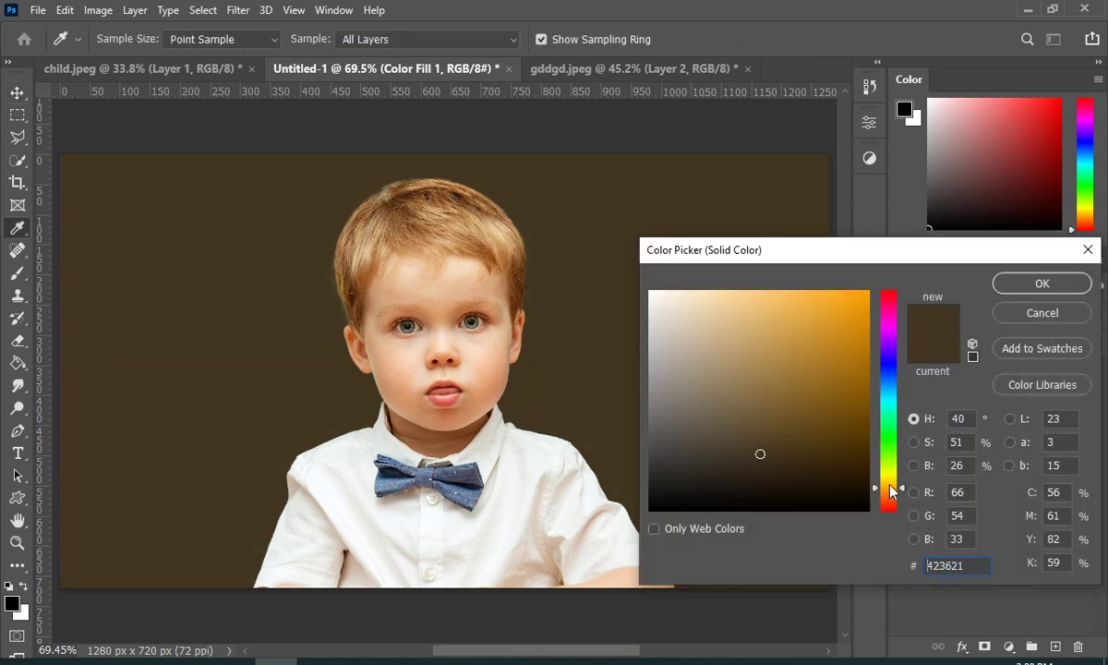
click(781, 450)
click(530, 280)
click(524, 286)
drag(887, 491, 886, 486)
click(771, 445)
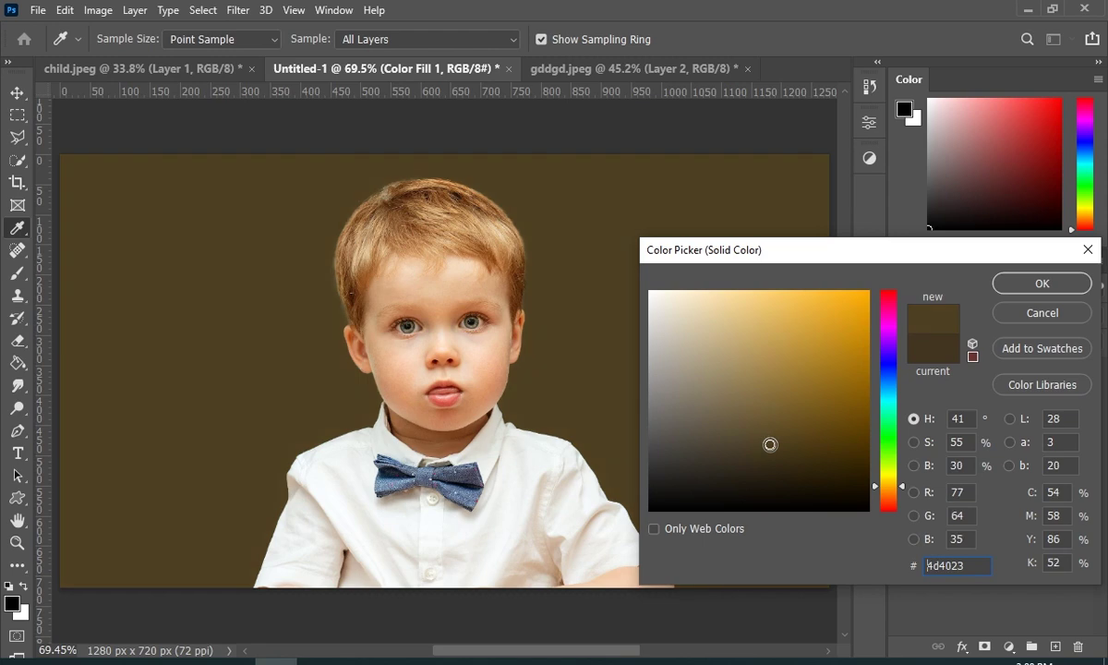
click(1043, 284)
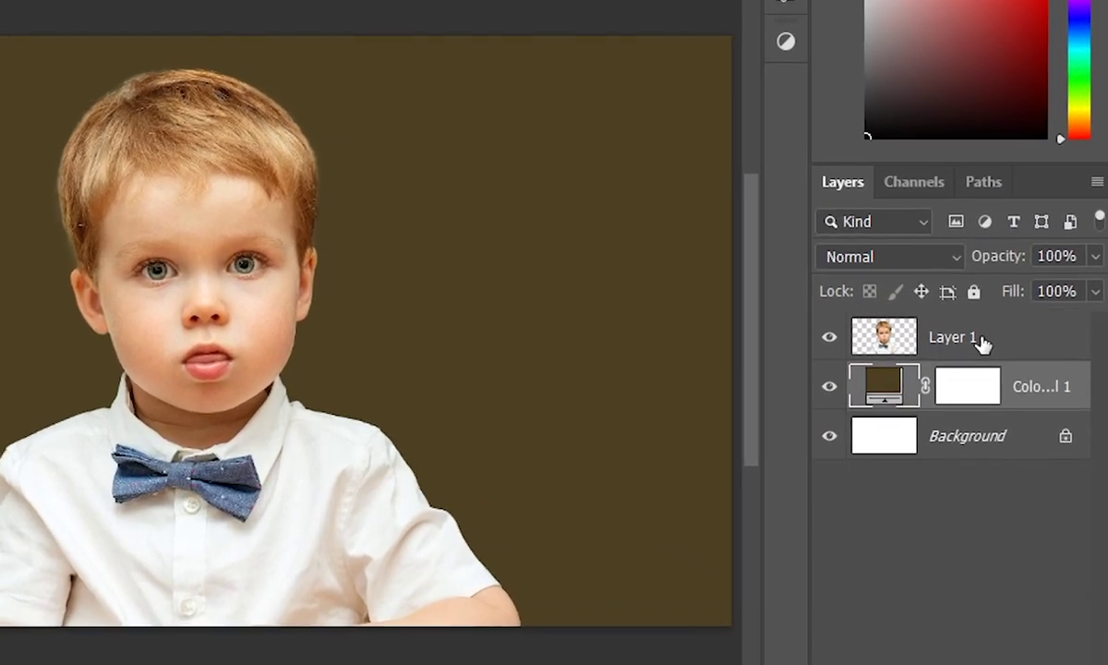
- Rename the boy's layer as subject
double_click(961, 338)
text(subject)
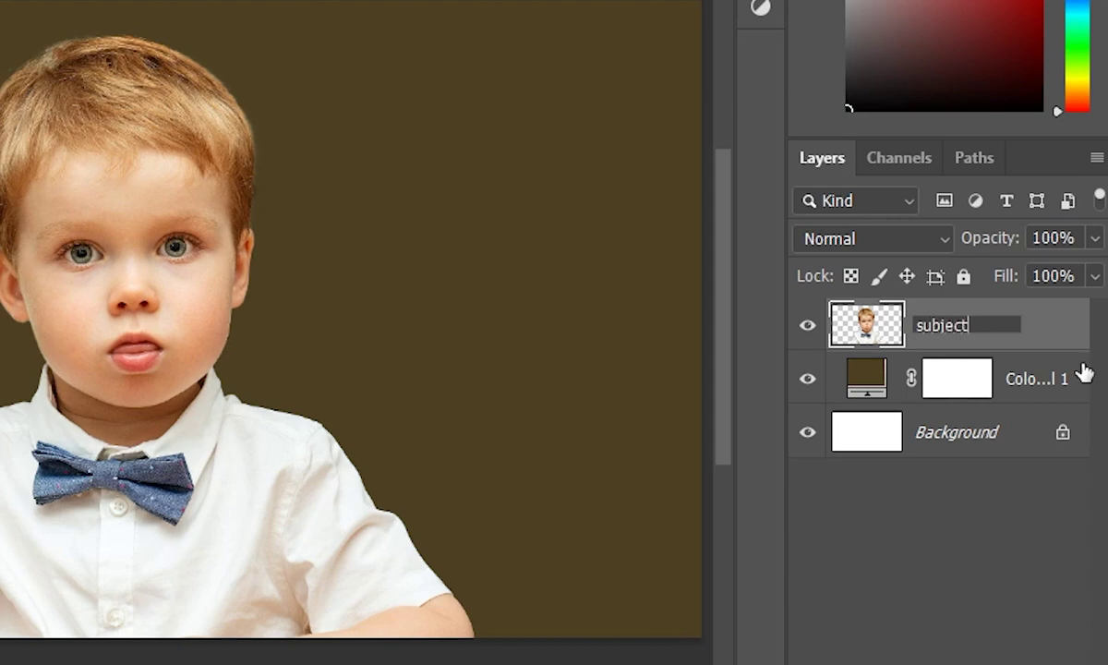
key(Return)
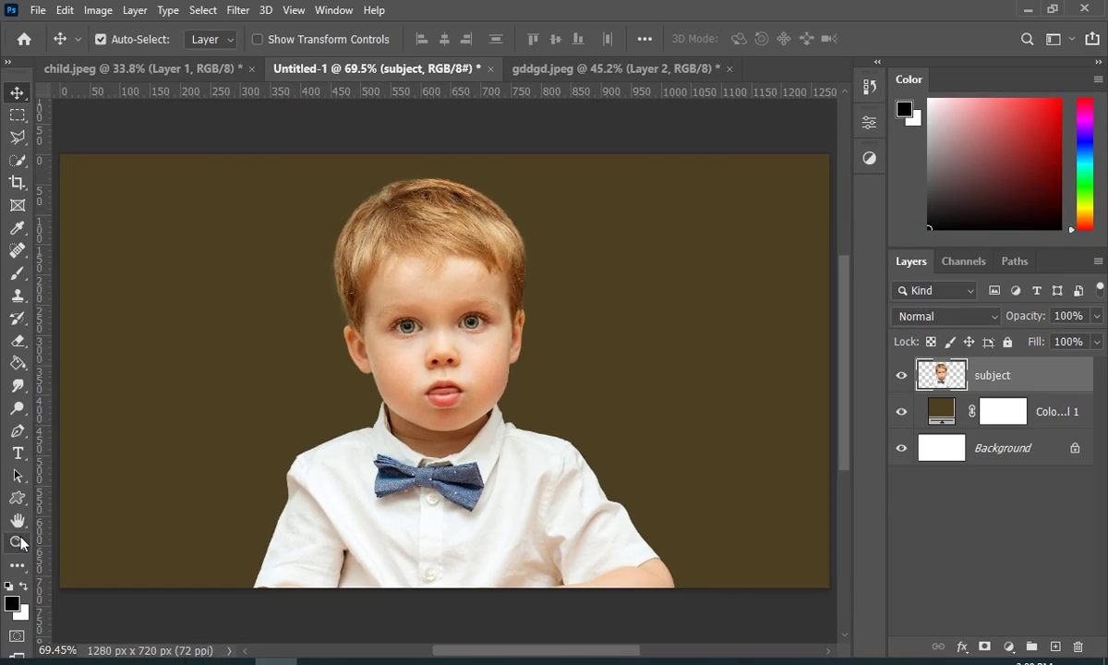
- Activate the Smudge tool for working on the face and reduce its brush size to 40 px
key(z)
drag(430, 374, 856, 337)
drag(522, 304, 540, 296)
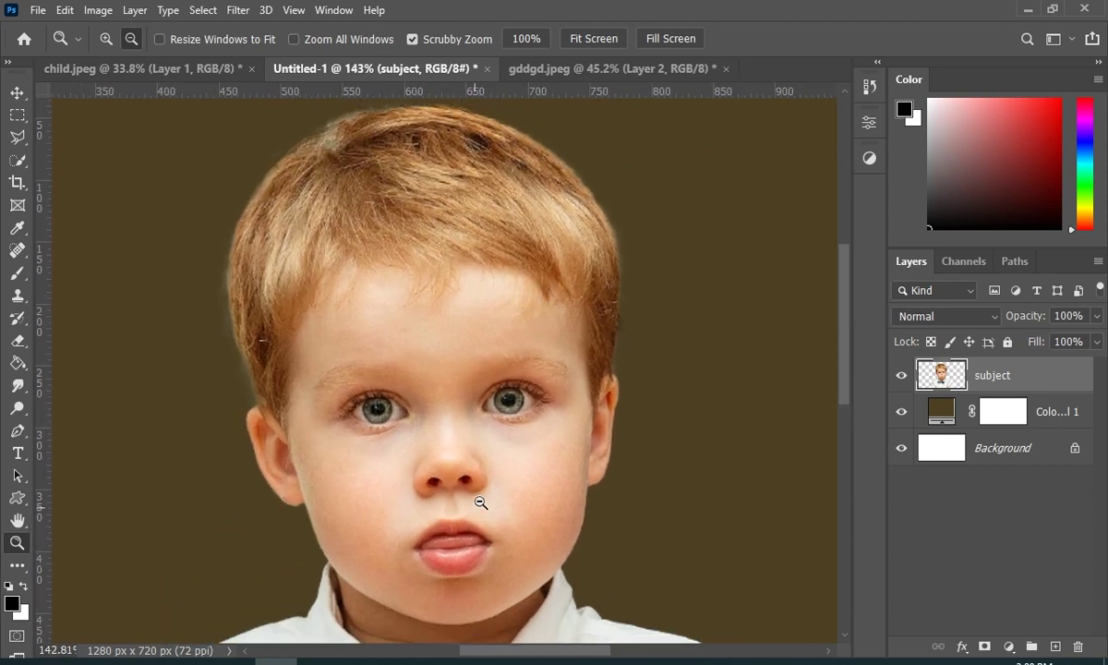
drag(480, 502, 507, 478)
drag(849, 368, 853, 402)
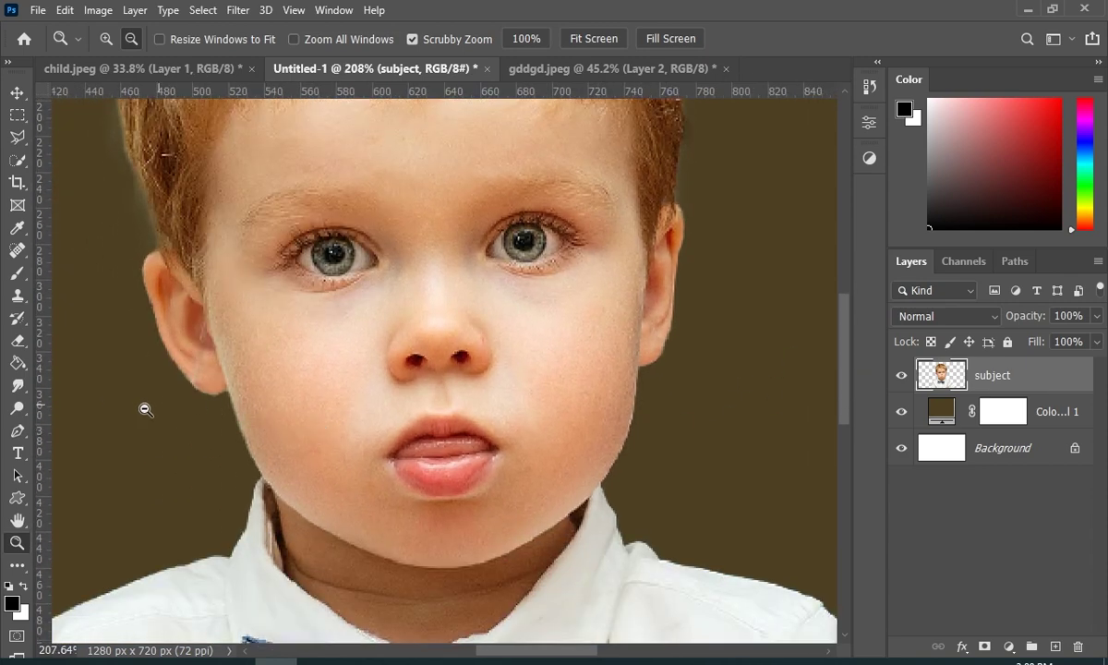
drag(24, 395, 92, 423)
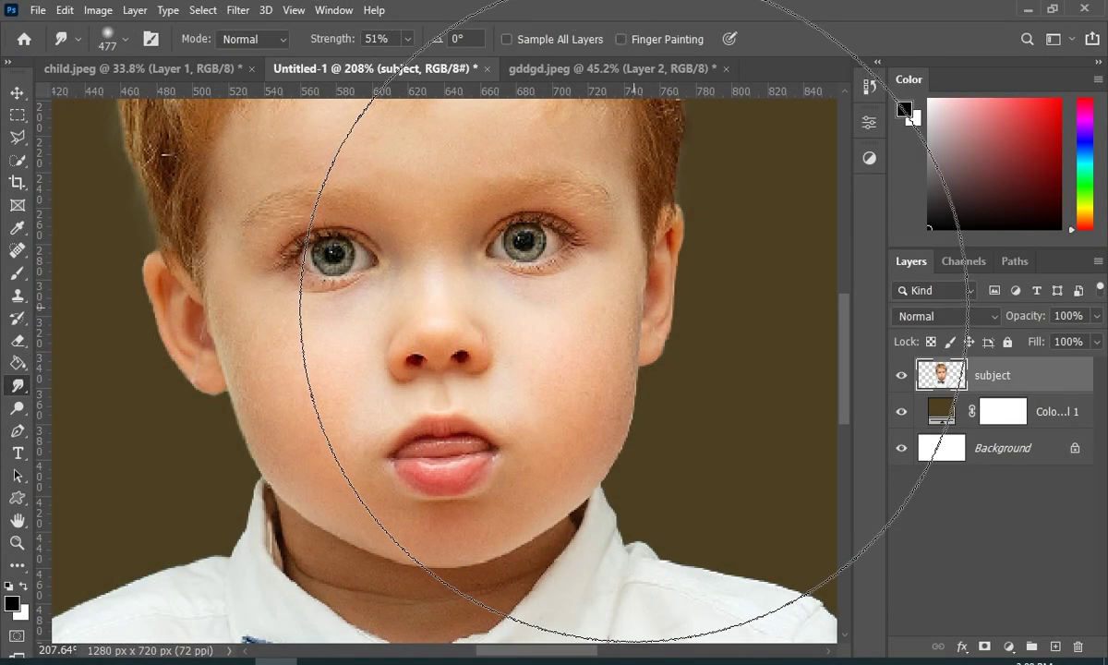
key([)
key([)
key([)
key([)
key([)
key([)
key([)
key([)
key([)
key([)
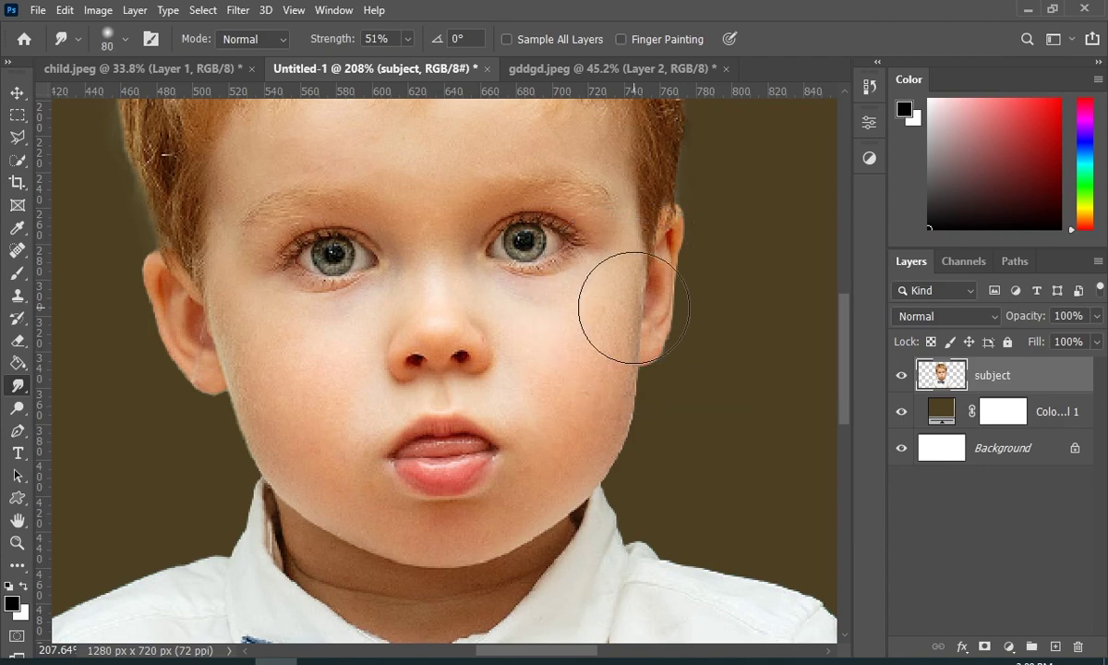
key(bracketleft)
key(bracketleft)
key(bracketleft)
key(bracketleft)
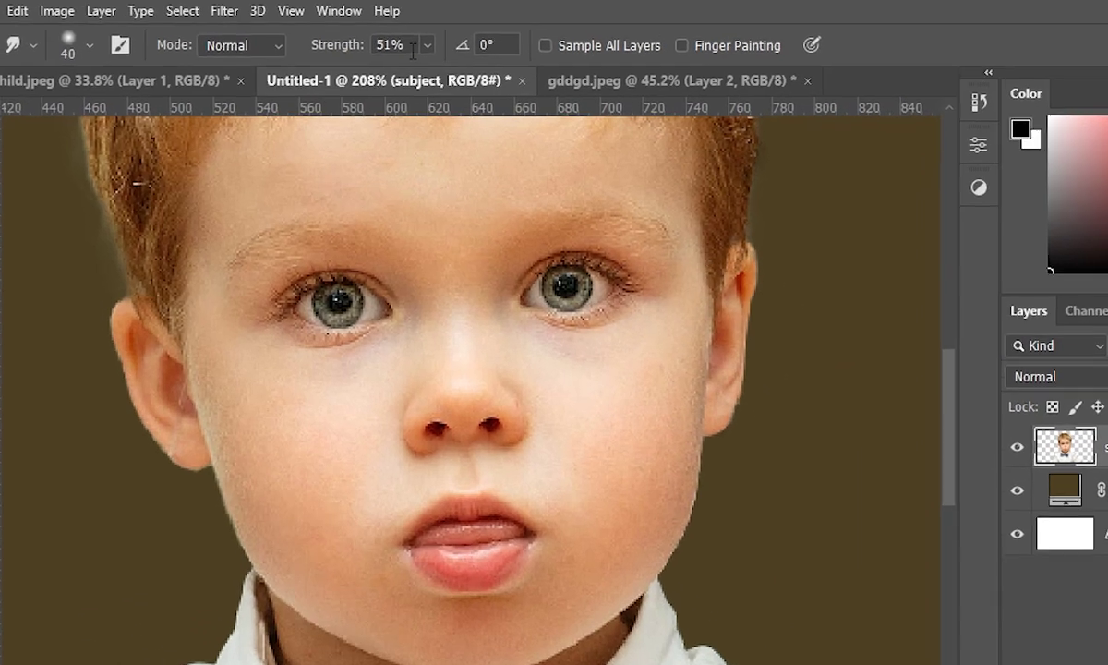
- Set the smudge strength to 25% and reduce the brush size to 27 px
click(412, 49)
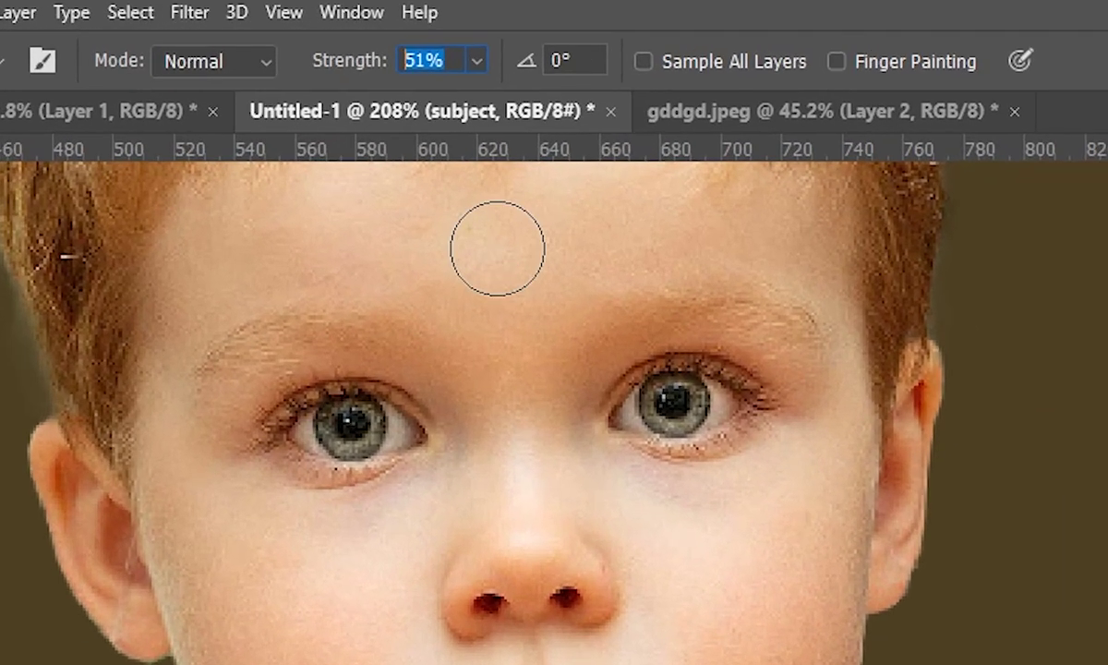
text(25)
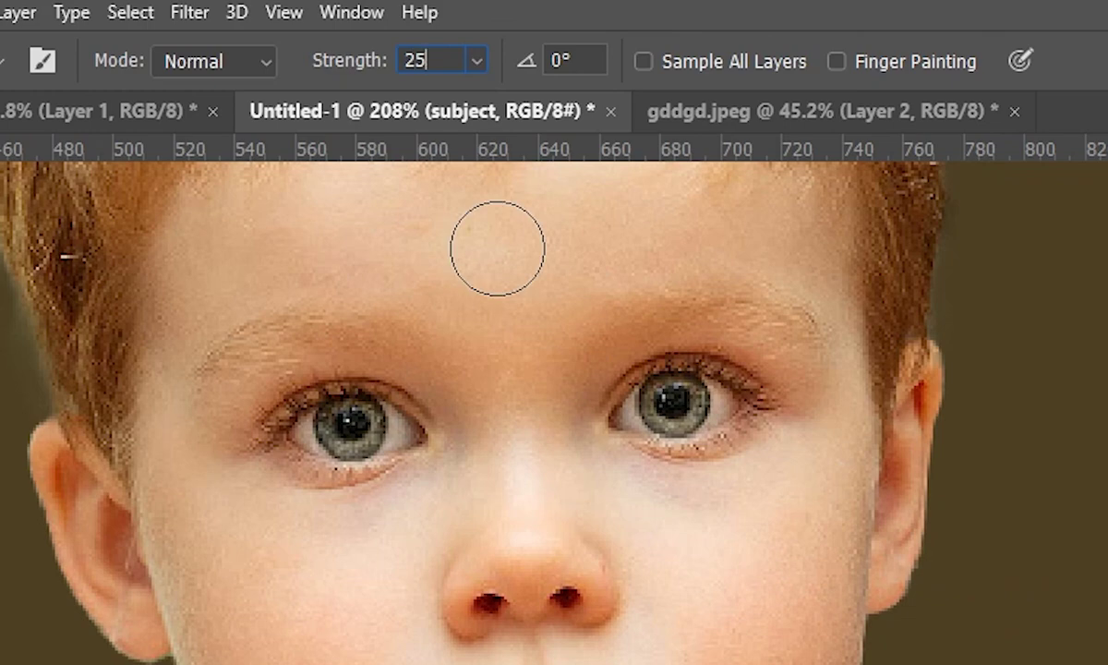
key(Return)
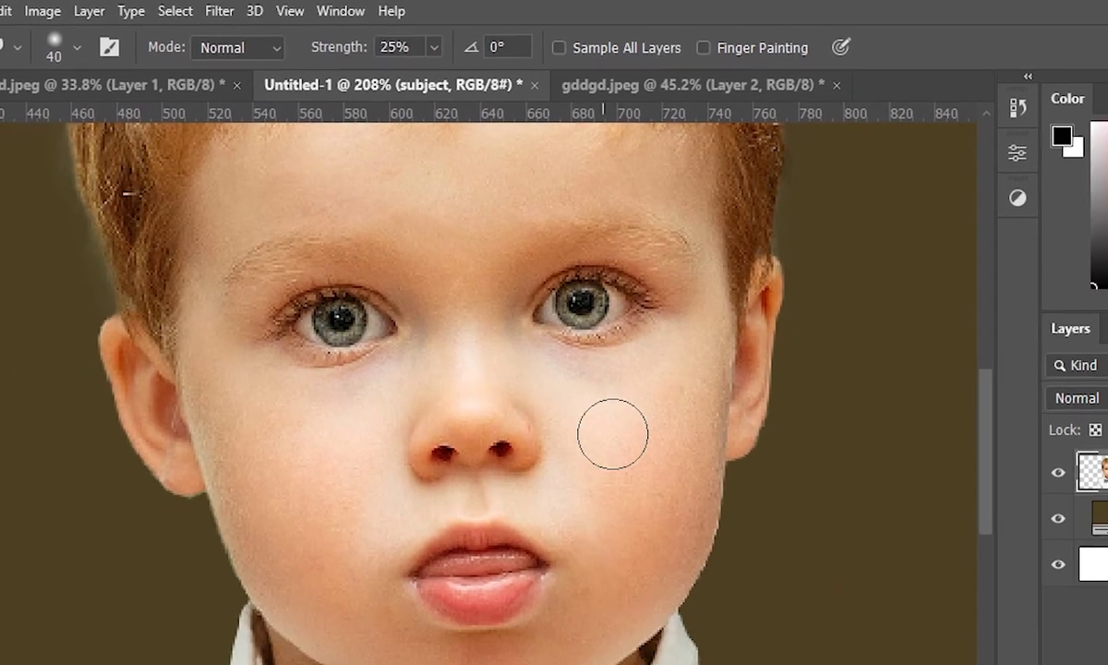
drag(674, 486, 660, 487)
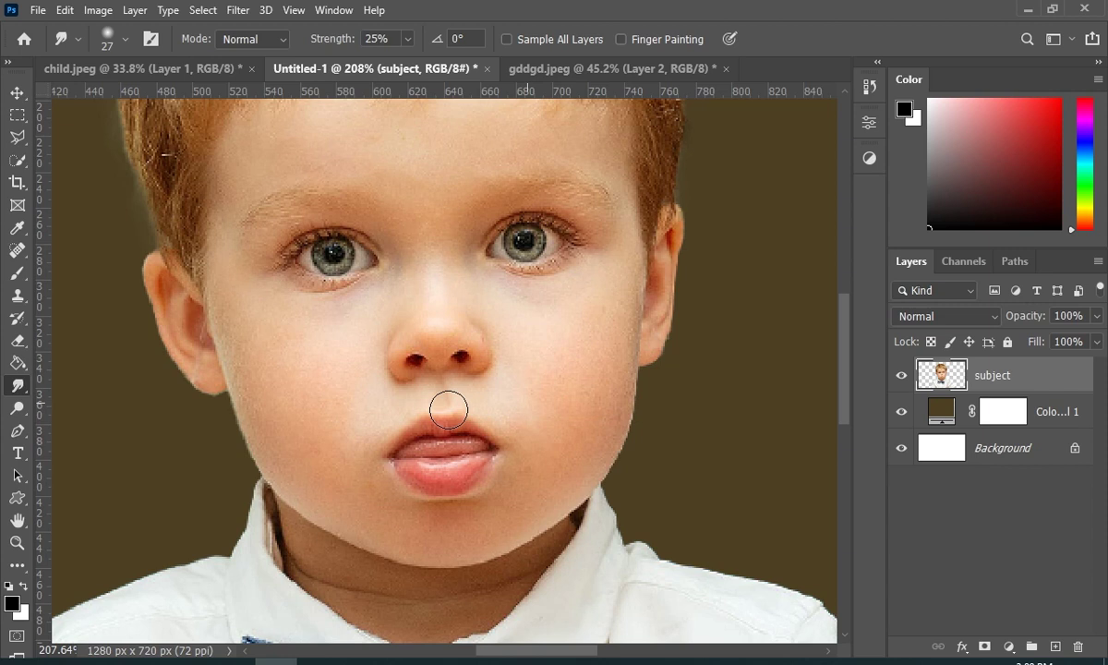
- Try smudging horizontally across the cheeks and nose, and undo the stroke
mouse_move(222, 340)
mouse_down()
mouse_move(319, 500)
mouse_move(342, 492)
mouse_move(299, 471)
mouse_move(299, 411)
mouse_move(539, 344)
mouse_move(461, 344)
mouse_up()
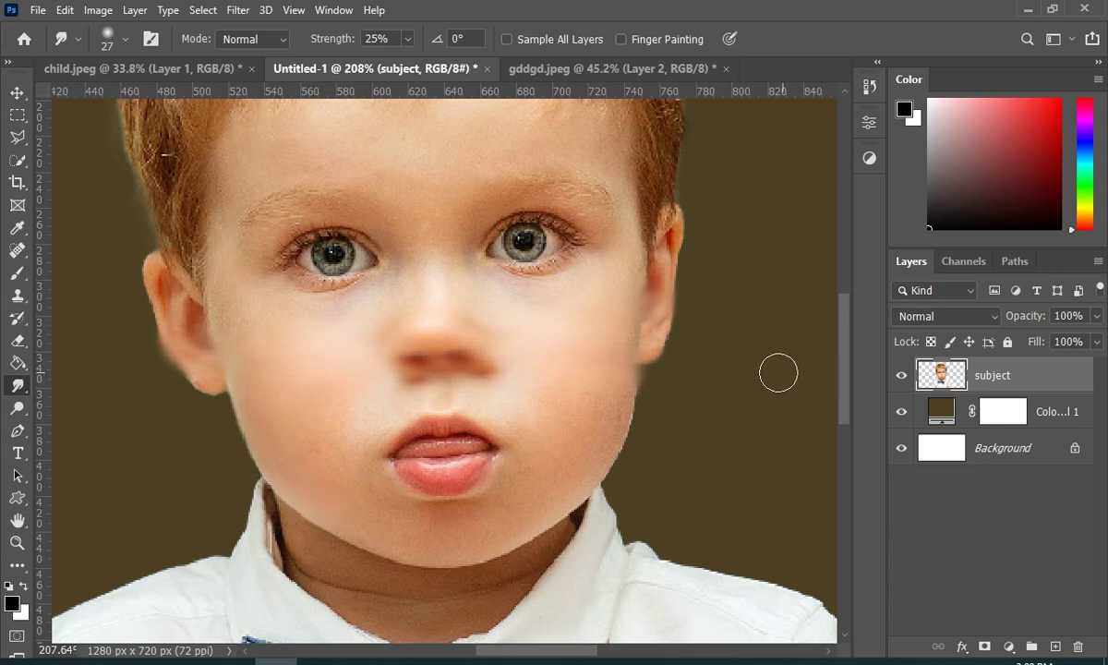
key(ctrl+z)
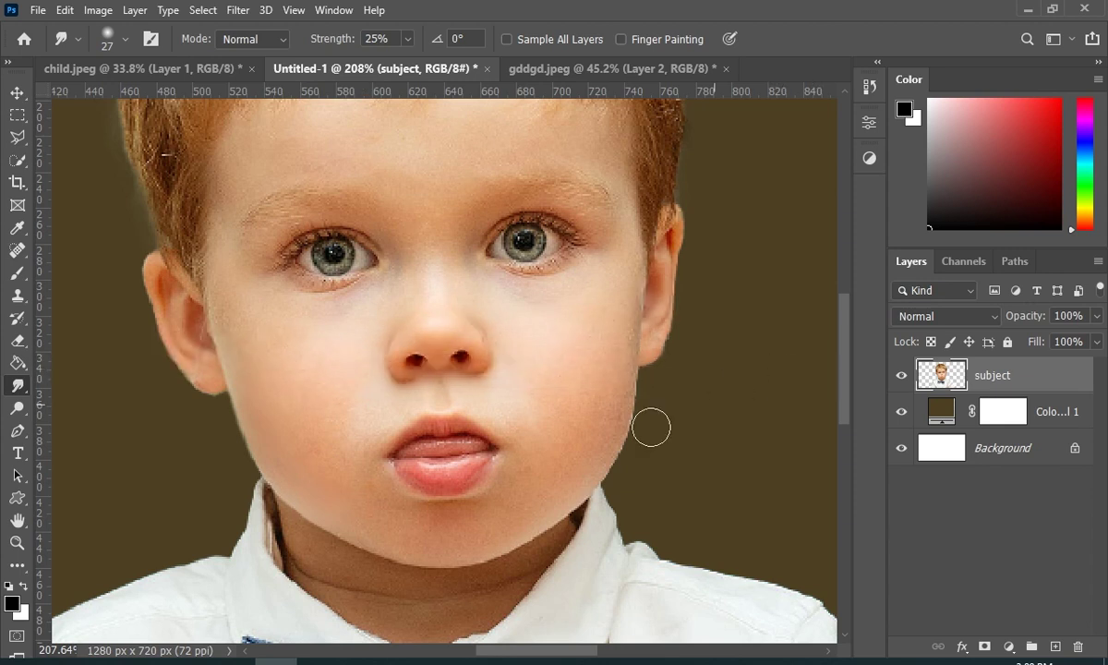
- Smooth the skin of the cheeks and chin with the Smudge tool, using a brush of about 34 px
alt+right_click(439, 365)
drag(438, 402, 409, 389)
mouse_move(280, 328)
mouse_down()
mouse_move(293, 328)
mouse_move(259, 328)
mouse_move(242, 314)
mouse_move(240, 290)
mouse_up()
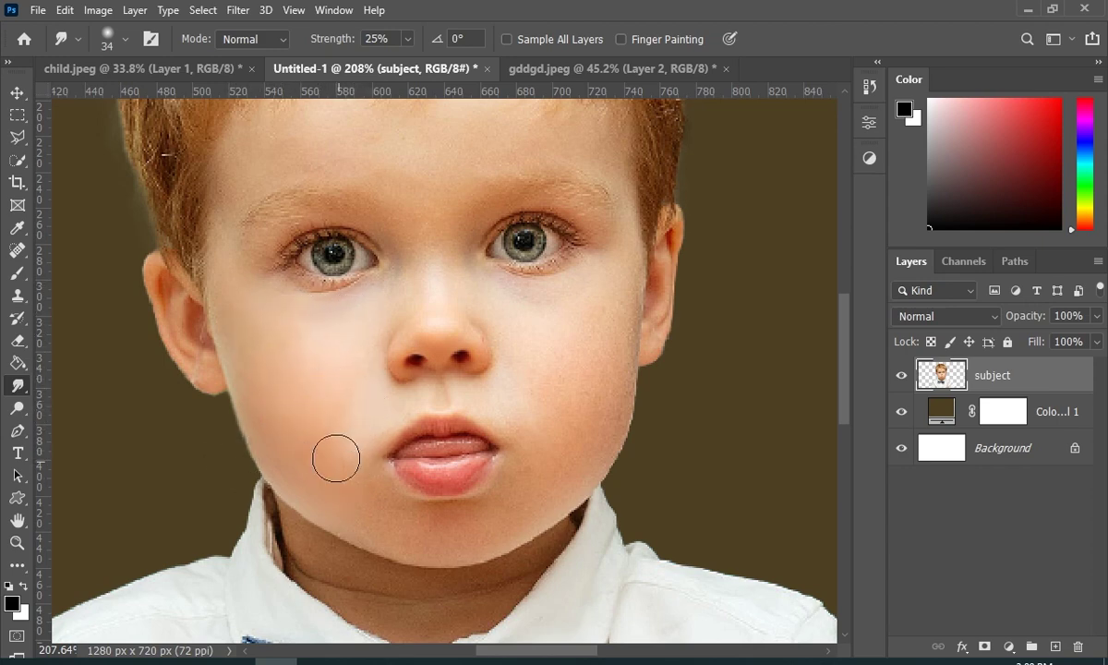
drag(490, 506, 526, 487)
drag(606, 485, 600, 484)
drag(568, 330, 565, 492)
- Smudge the finer areas of the lower face and collar with an 18 px brush
scroll(536, 369, down, 3)
key(bracketleft)
key(bracketleft)
key(bracketleft)
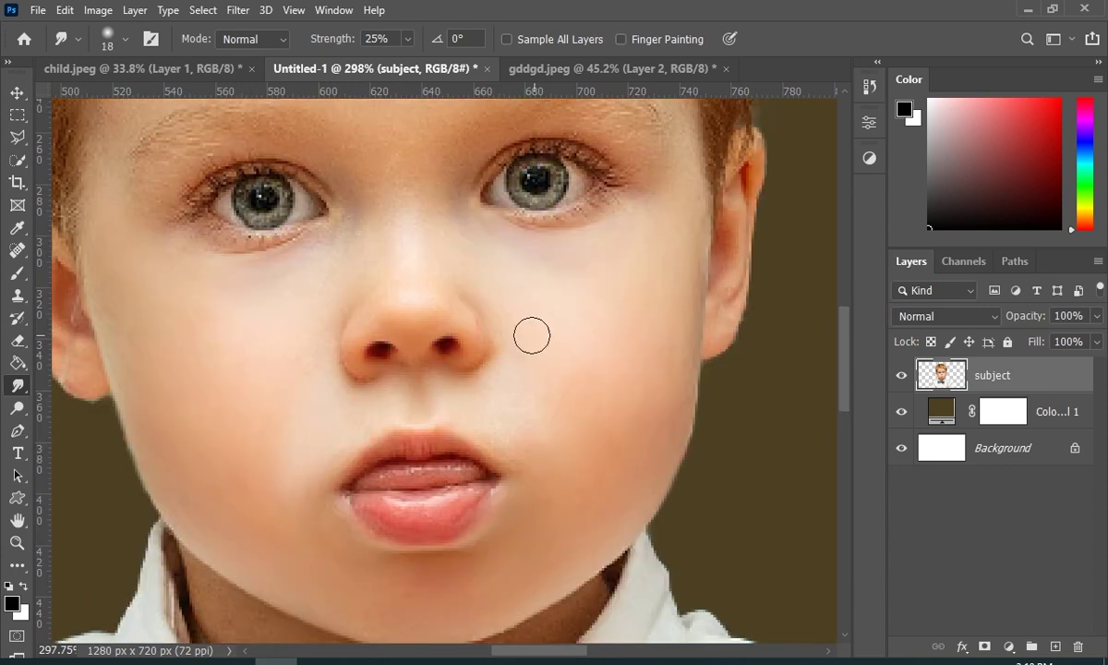
scroll(443, 480, down, 5)
drag(454, 451, 668, 351)
- Smudge the blue bow tie along its folds to give the fabric a painted look
drag(843, 395, 843, 421)
drag(236, 447, 331, 471)
mouse_move(843, 420)
mouse_down()
mouse_move(868, 477)
mouse_move(843, 461)
mouse_up()
drag(327, 286, 332, 334)
drag(140, 236, 249, 284)
drag(138, 356, 277, 332)
drag(374, 282, 524, 309)
drag(378, 342, 540, 415)
scroll(480, 369, down, 3)
drag(287, 203, 134, 240)
drag(309, 226, 380, 240)
- Enlarge the smudge brush to 30 px and smooth the shirt front around the buttons
key(bracketright)
key(bracketright)
key(bracketright)
drag(268, 249, 309, 277)
drag(484, 314, 524, 332)
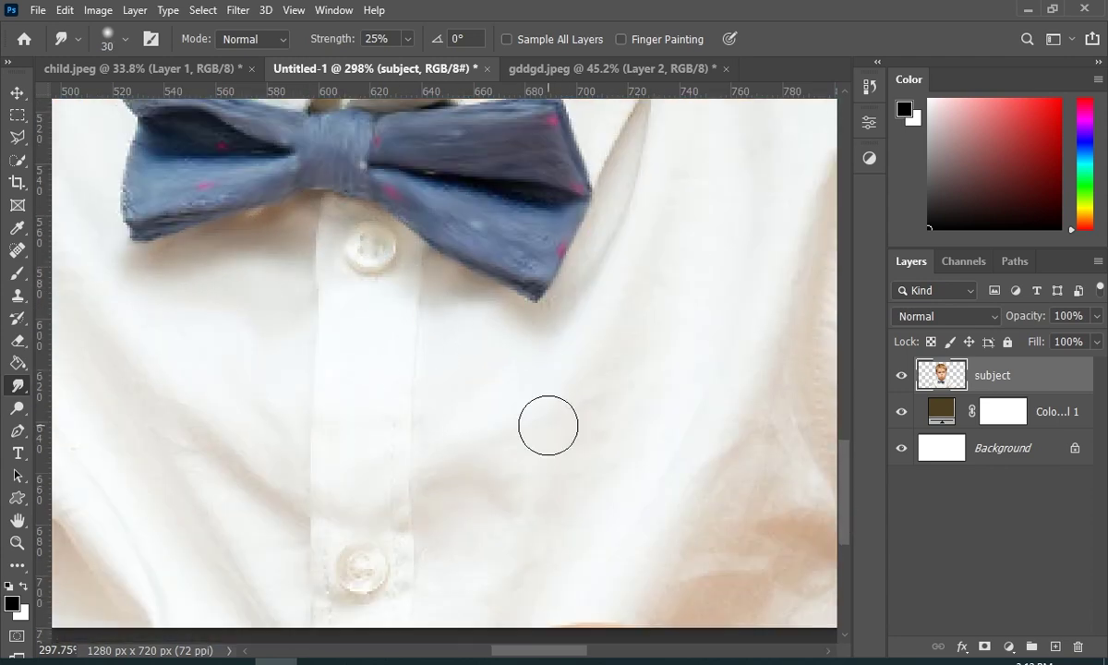
drag(351, 554, 406, 586)
- Smooth the folds on both sides of the shirt and its sleeves with a smudge brush of about 26 px
drag(545, 650, 583, 650)
drag(499, 526, 535, 503)
mouse_move(845, 511)
mouse_down()
mouse_move(849, 487)
mouse_move(845, 507)
mouse_up()
drag(577, 650, 612, 650)
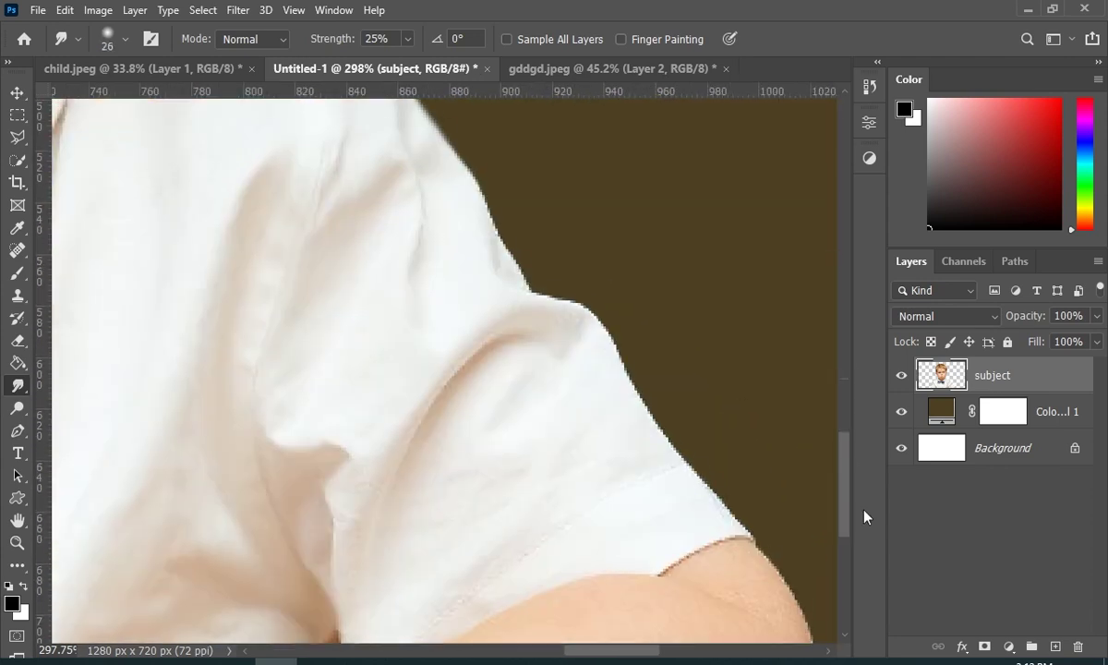
drag(416, 434, 541, 337)
drag(844, 510, 849, 529)
drag(611, 650, 491, 650)
drag(374, 508, 392, 397)
drag(455, 651, 430, 653)
- Smudge the skin, eyebrow and eyelid around the eye on the image's right side, using a brush of about 22 px or smaller
drag(845, 508, 845, 330)
drag(442, 652, 524, 652)
key(bracketright)
key(bracketright)
key(bracketleft)
key(bracketleft)
key(bracketleft)
scroll(667, 312, up, 4)
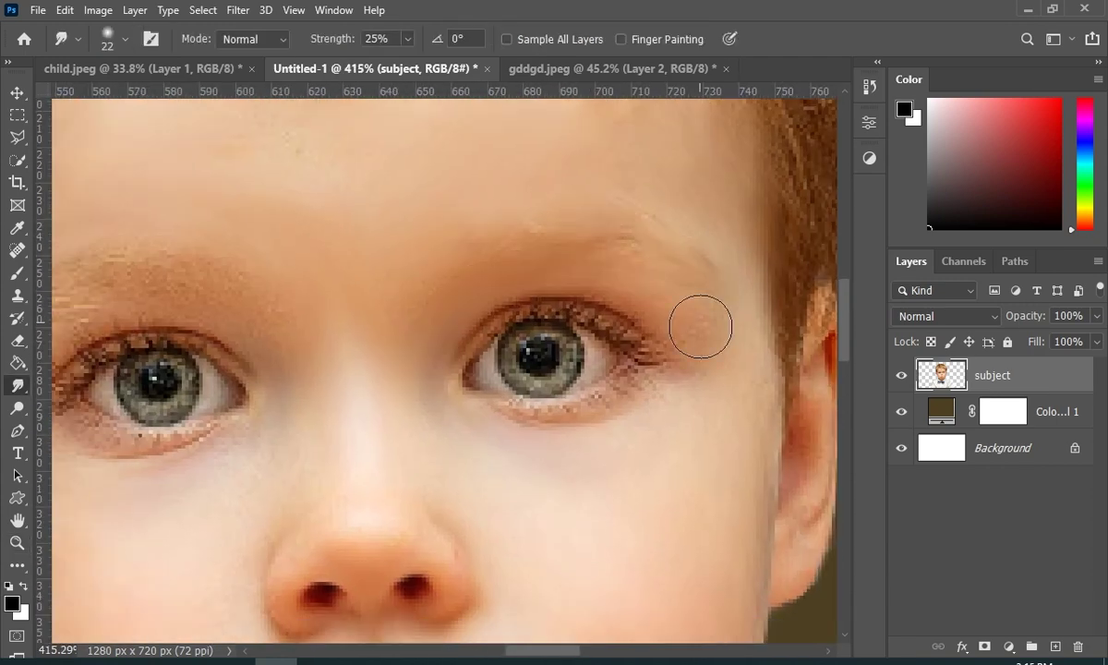
right_click(700, 327)
drag(811, 325, 806, 325)
drag(577, 349, 527, 374)
right_click(682, 336)
drag(788, 325, 791, 324)
- Smudge the iris, lashes and brow of the eye on the image's left side, reducing the brush to 6 px
drag(844, 321, 844, 289)
drag(543, 651, 501, 650)
scroll(566, 265, down, 3)
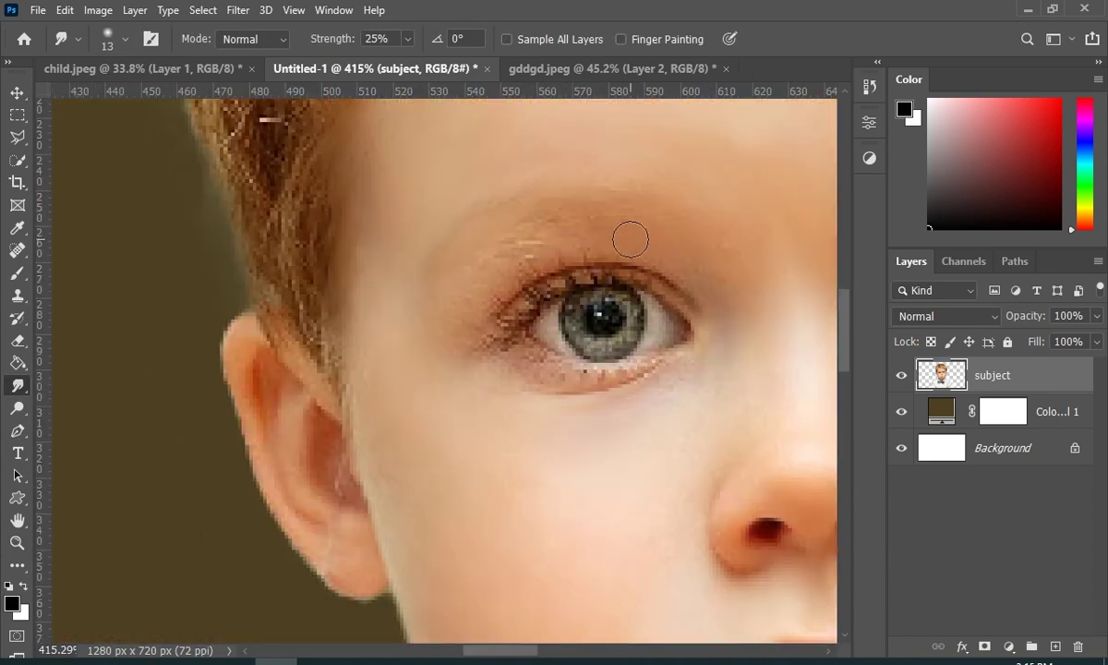
key(bracketleft)
key(bracketleft)
key(bracketleft)
drag(639, 325, 591, 288)
drag(534, 277, 480, 312)
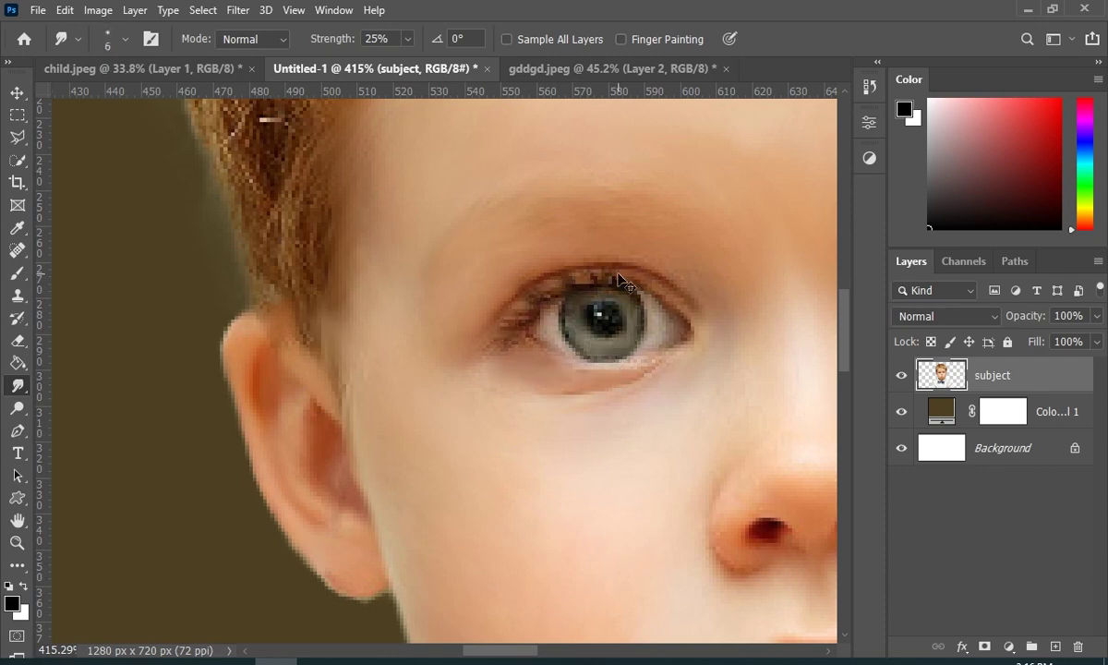
- Enlarge the smudge brush to 30 px and smudge the hair along its strands into smooth painted locks
scroll(554, 314, down, 7)
drag(635, 354, 637, 388)
scroll(600, 361, down, 1)
key(bracketright)
key(bracketright)
key(bracketright)
drag(545, 305, 586, 355)
drag(378, 250, 480, 305)
drag(264, 231, 222, 388)
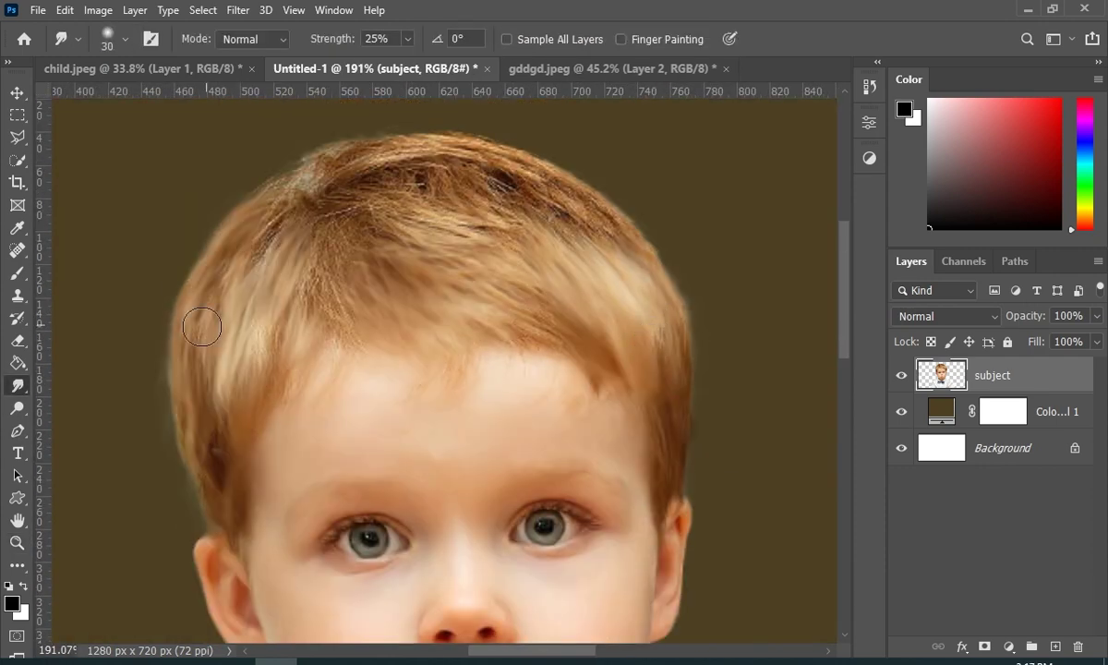
drag(369, 148, 591, 222)
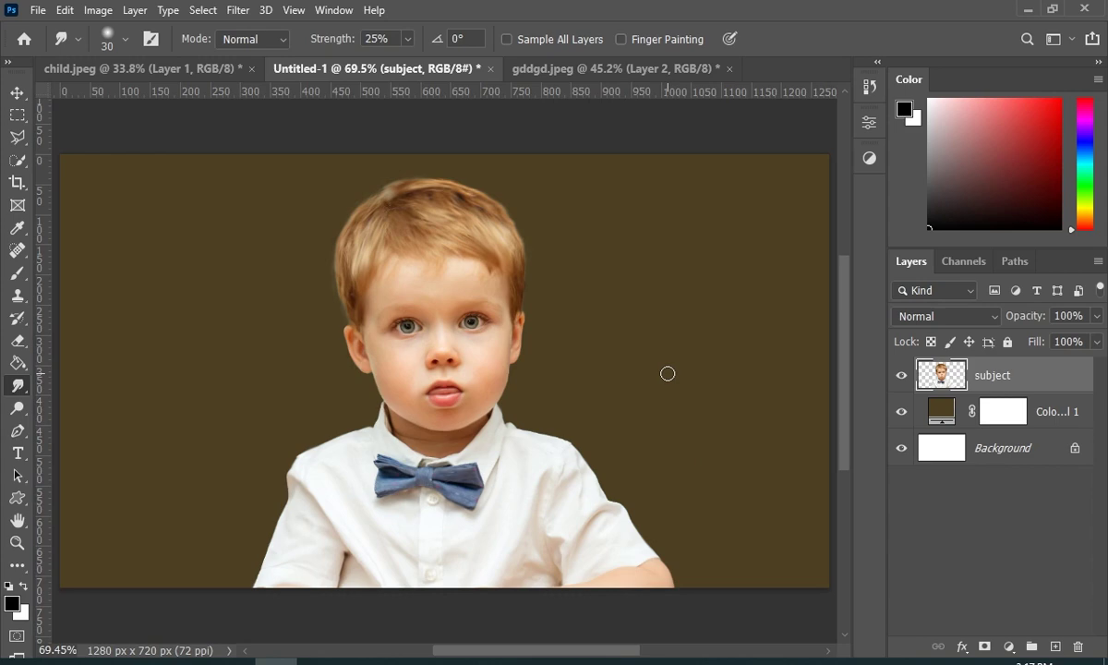
- Add a new layer named "hair" and move it directly below the subject layer
key(z)
drag(424, 388, 492, 385)
drag(373, 139, 436, 124)
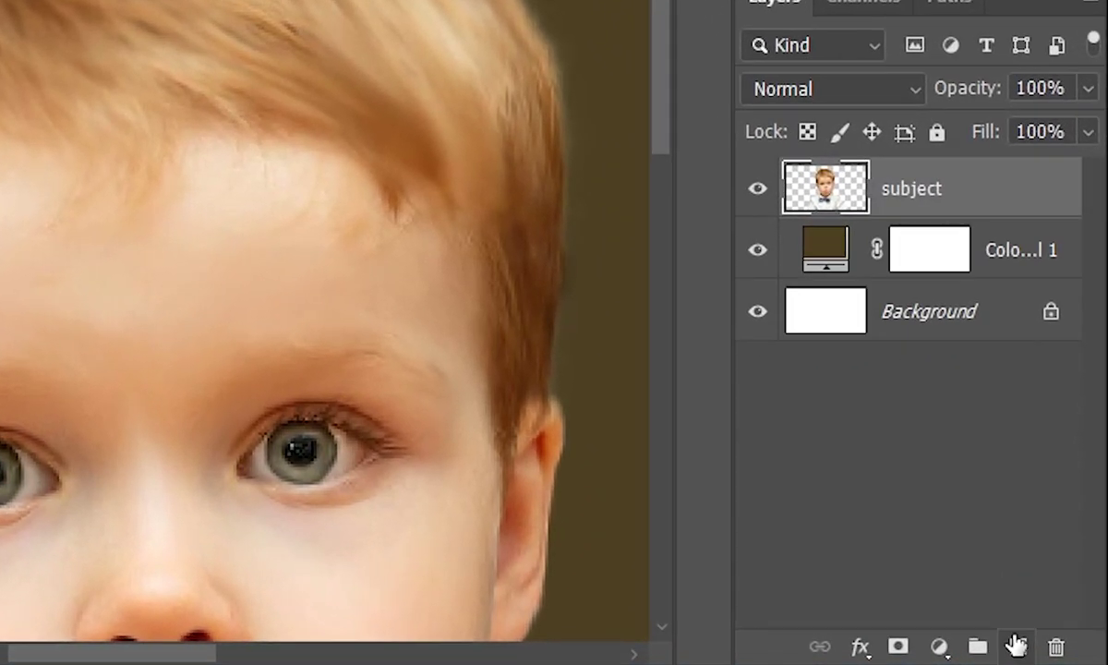
click(1017, 645)
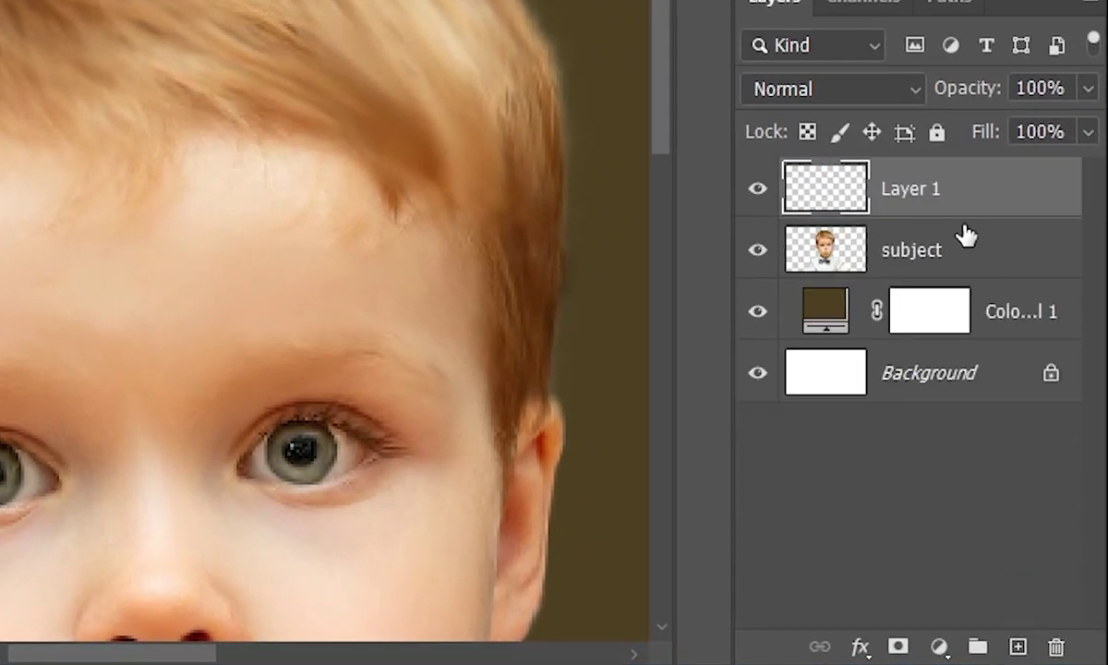
double_click(907, 205)
text(ha)
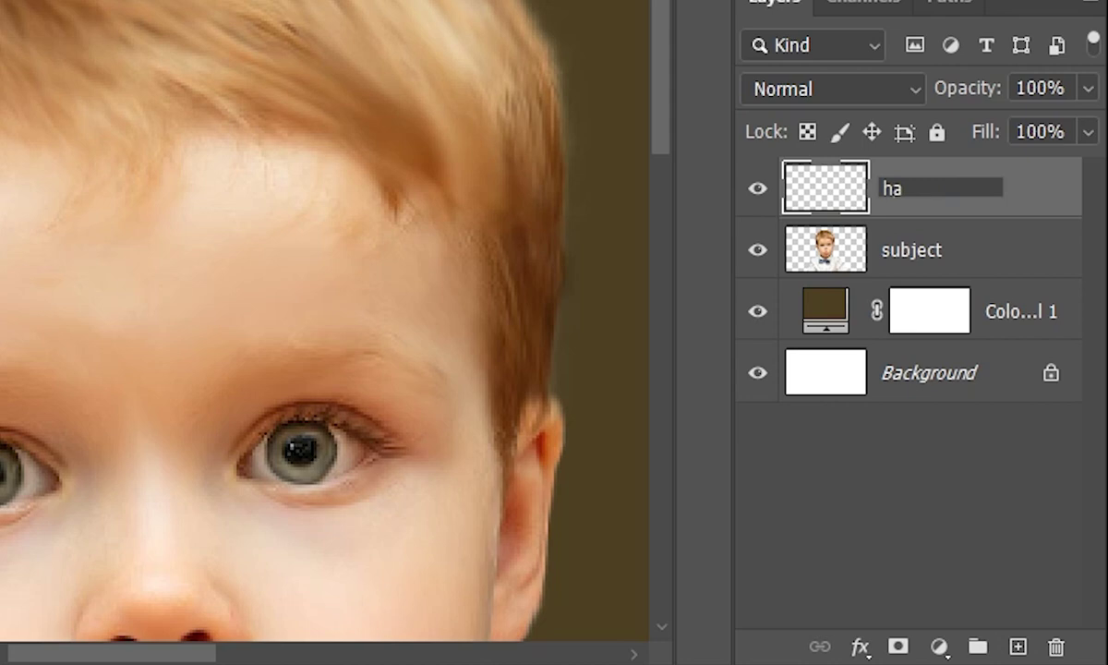
text(ir)
key(Return)
drag(905, 198, 967, 277)
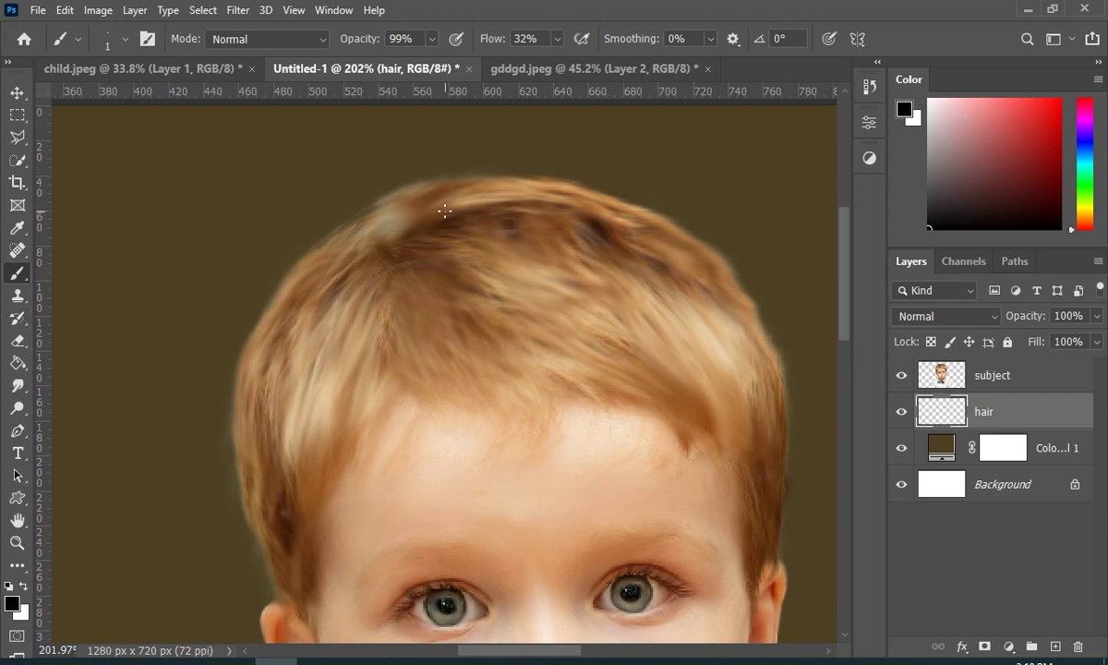
- Paint fine stray hairs along the crown and the image's right side of the head with a 1 px brush in a sampled hair colour
alt+click(427, 183)
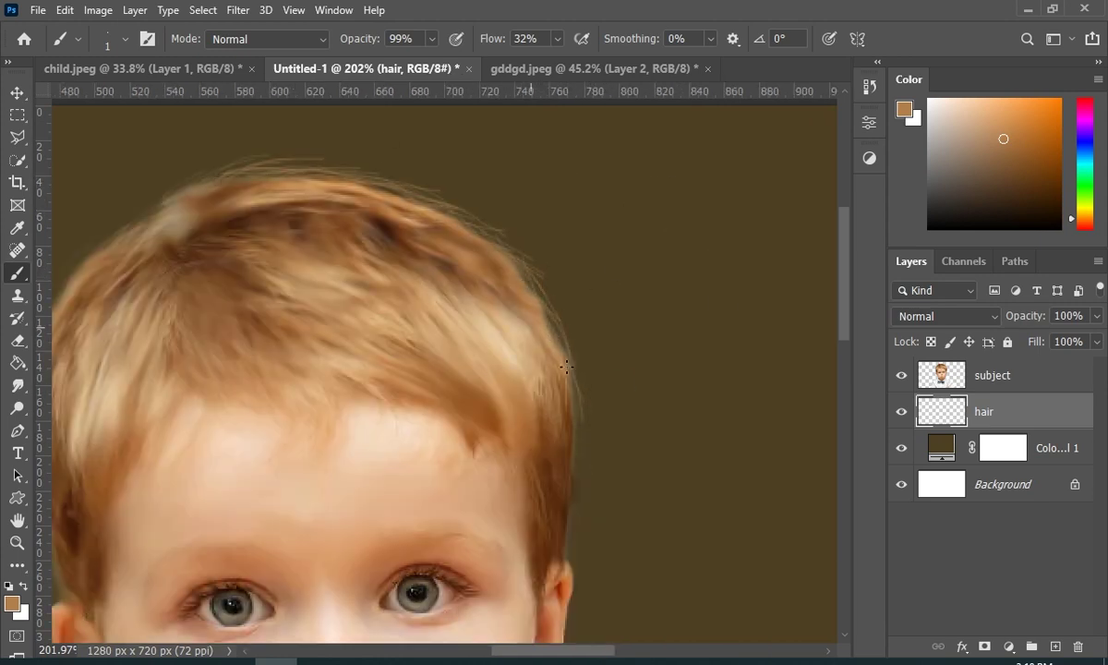
alt+click(569, 487)
drag(569, 486, 506, 476)
- Paint thin flyaway strands around the image's left side of the head, the crown and above the right-hand ear, resampling the hair colour
drag(380, 227, 447, 199)
alt+click(400, 193)
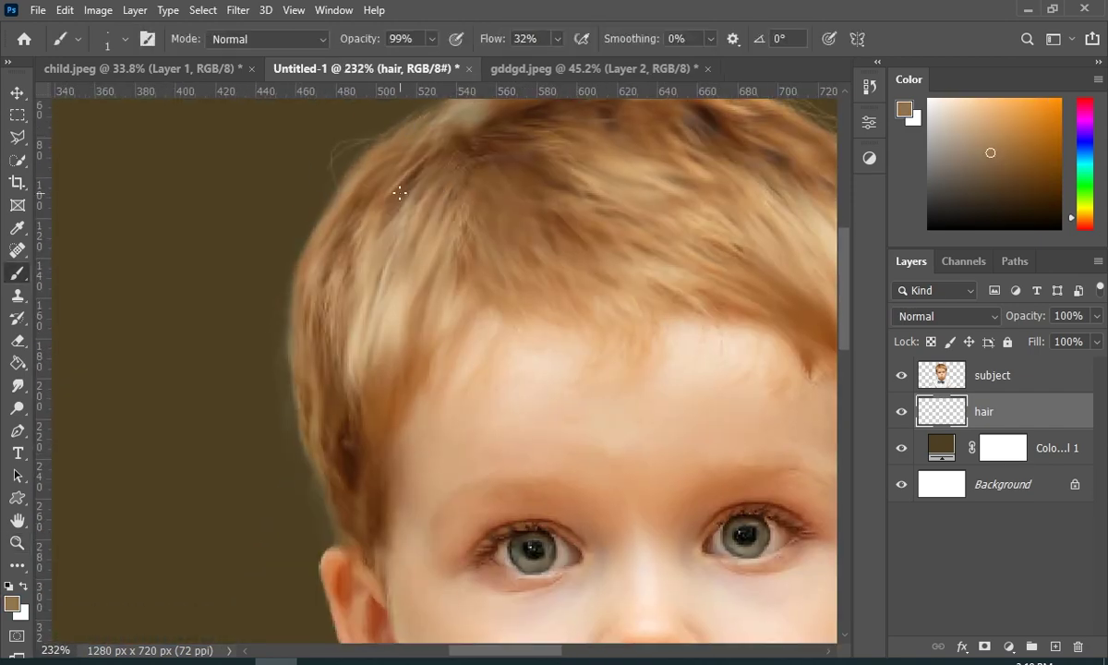
scroll(282, 395, up, 3)
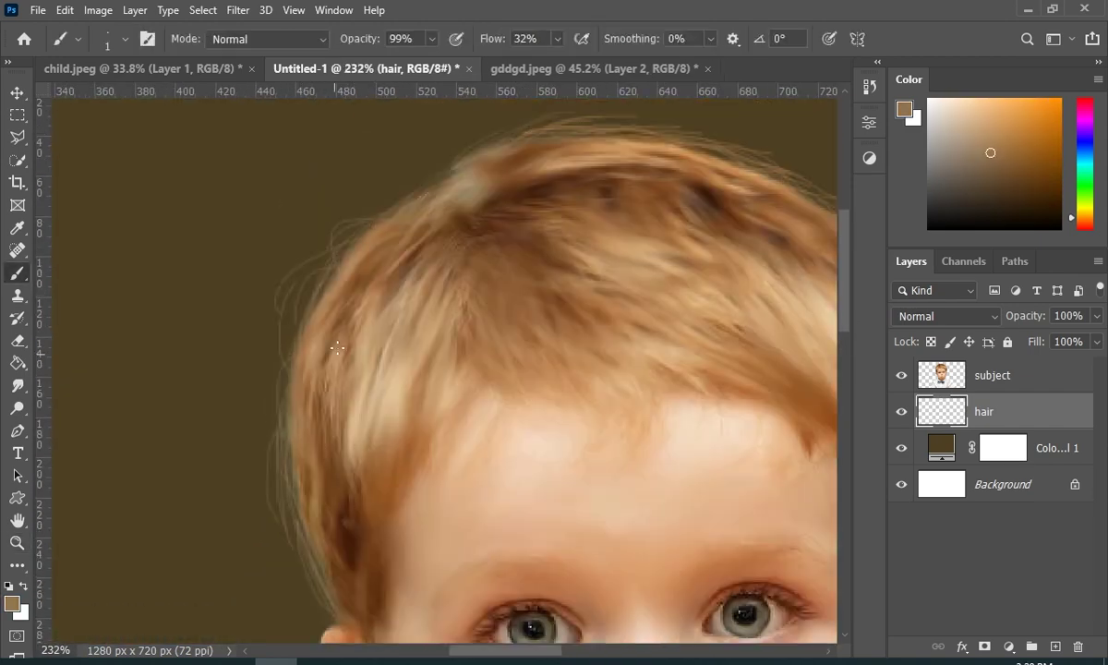
scroll(681, 291, up, 3)
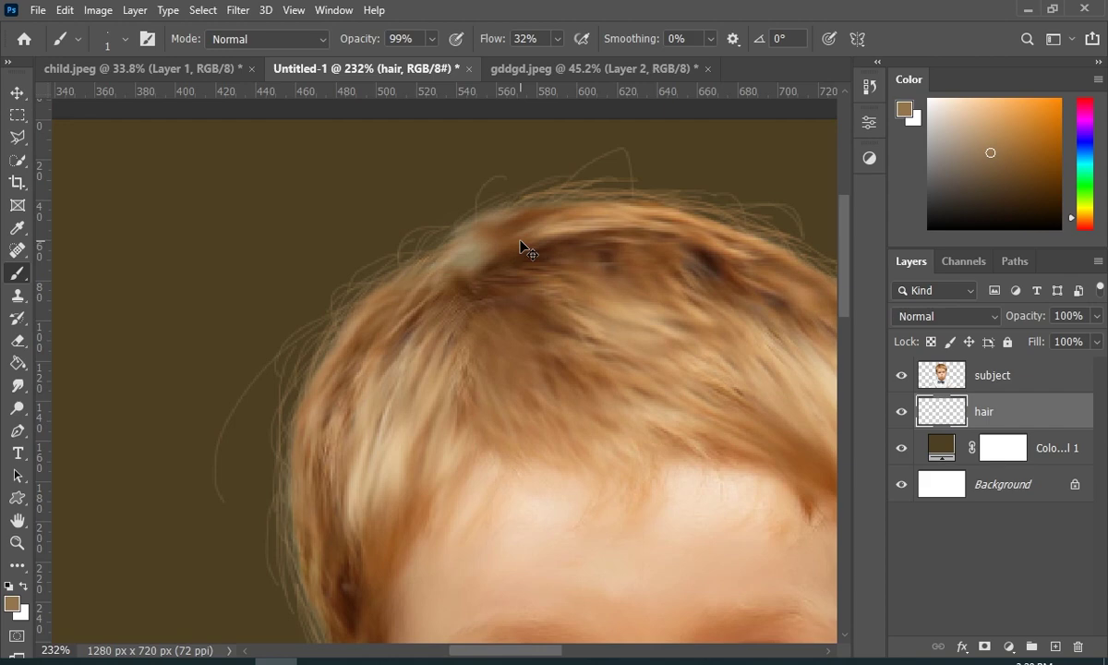
drag(524, 250, 461, 251)
drag(469, 268, 543, 270)
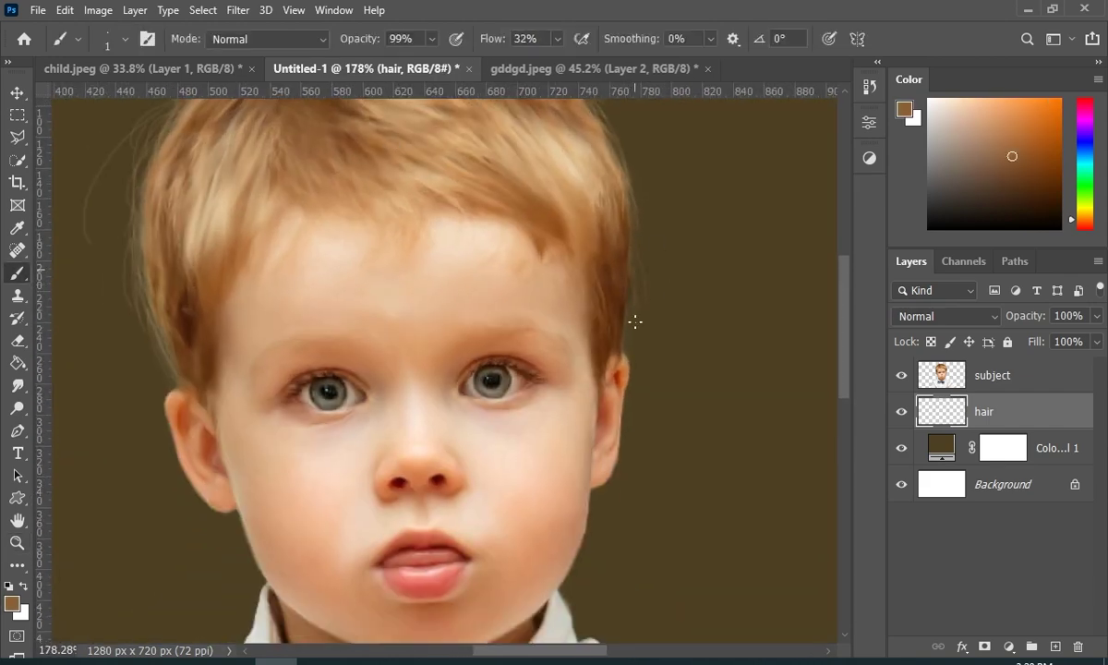
scroll(635, 321, up, 5)
key(ctrl+0)
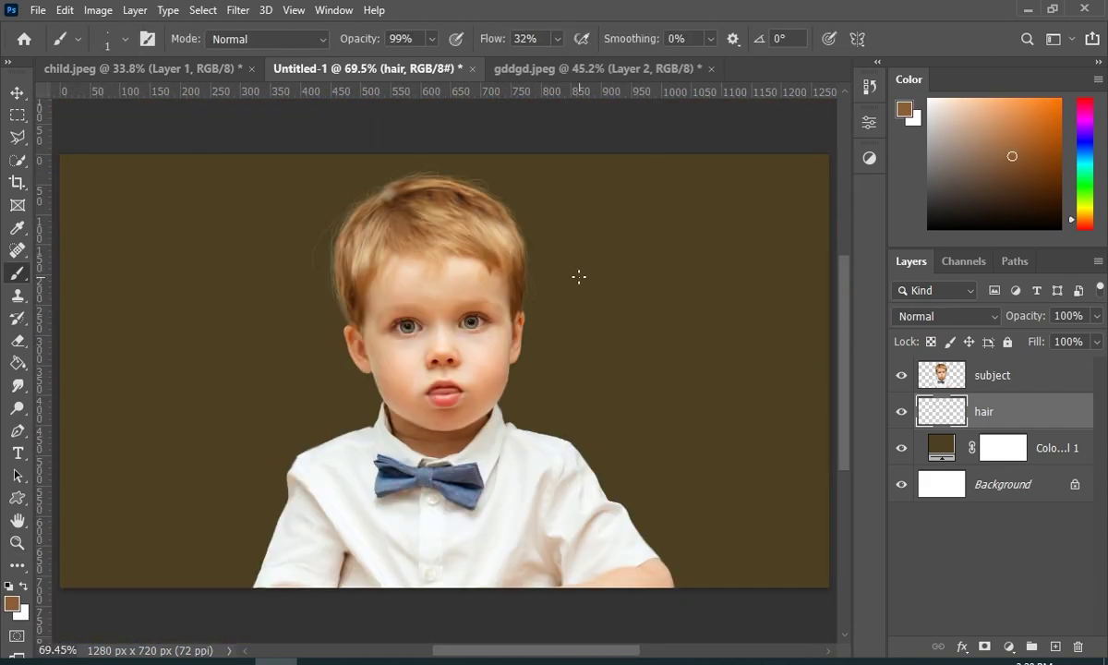
key(z)
mouse_move(486, 159)
mouse_down()
mouse_move(475, 166)
mouse_move(485, 163)
mouse_up()
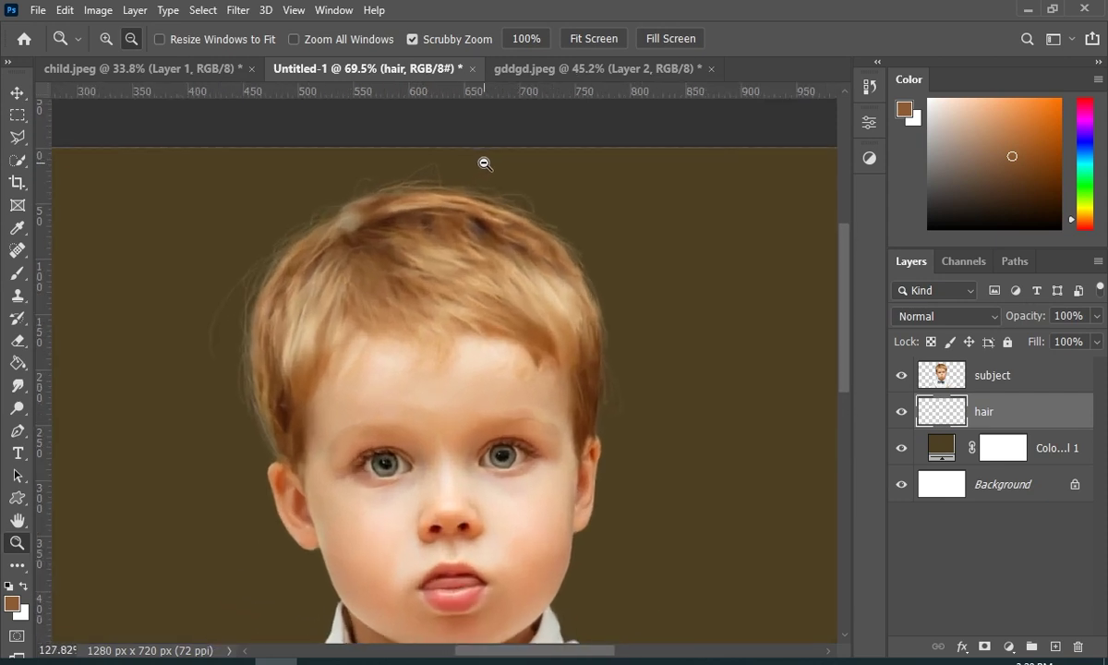
drag(469, 314, 505, 343)
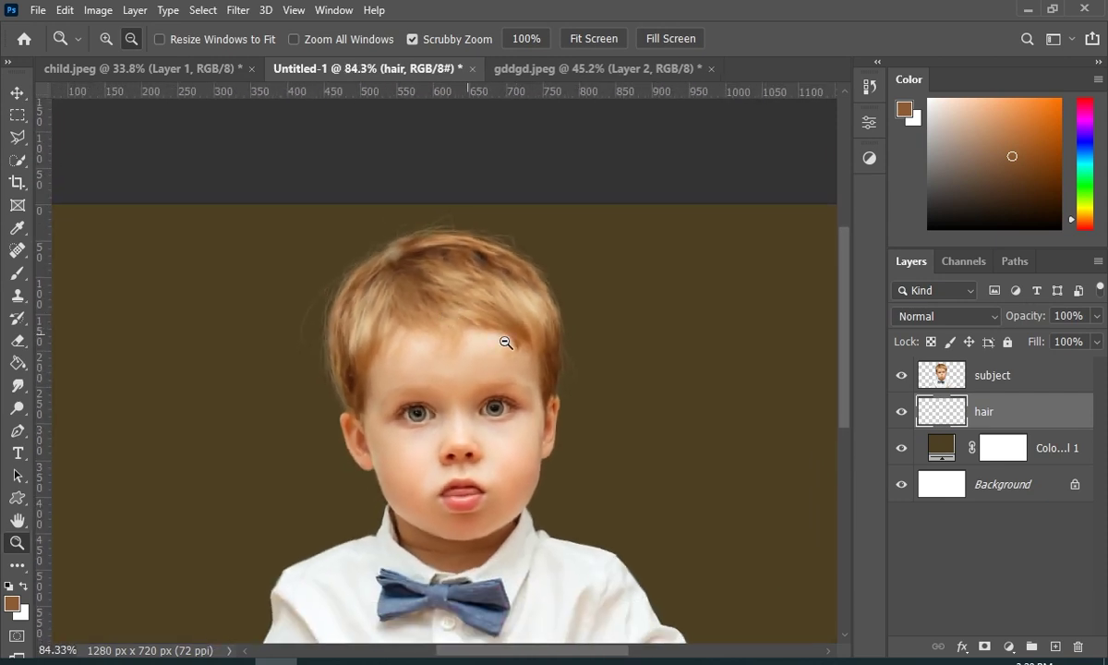
drag(846, 376, 847, 413)
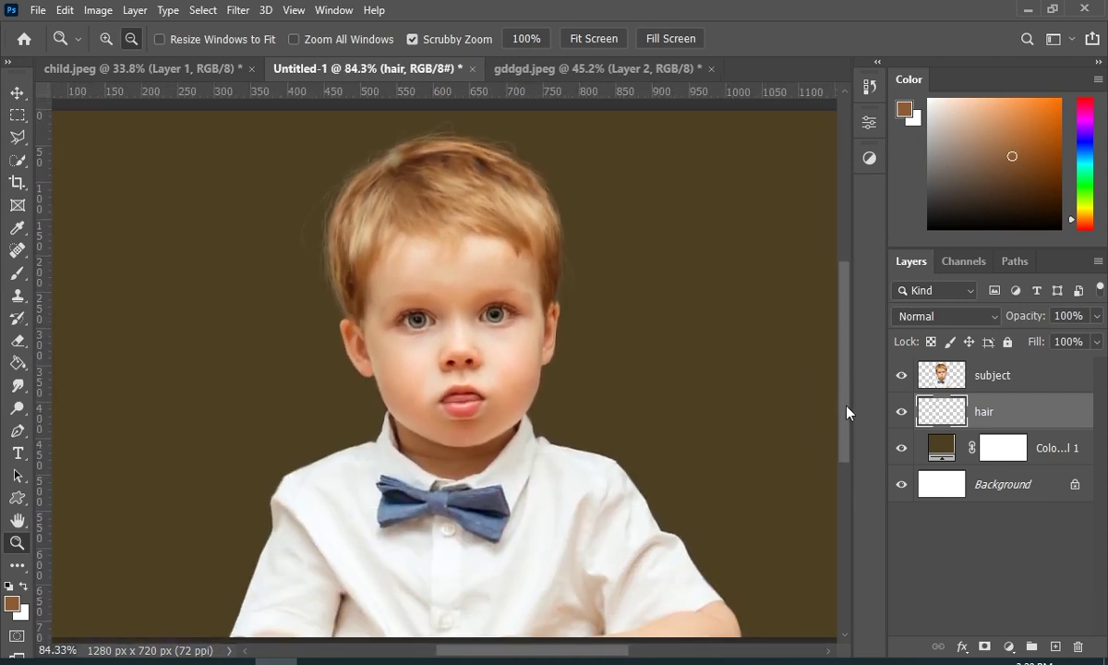
- Choose the third brush in the Powder Brushes 17 group for the Brush tool and reduce its size to 37 px
key(b)
right_click(201, 201)
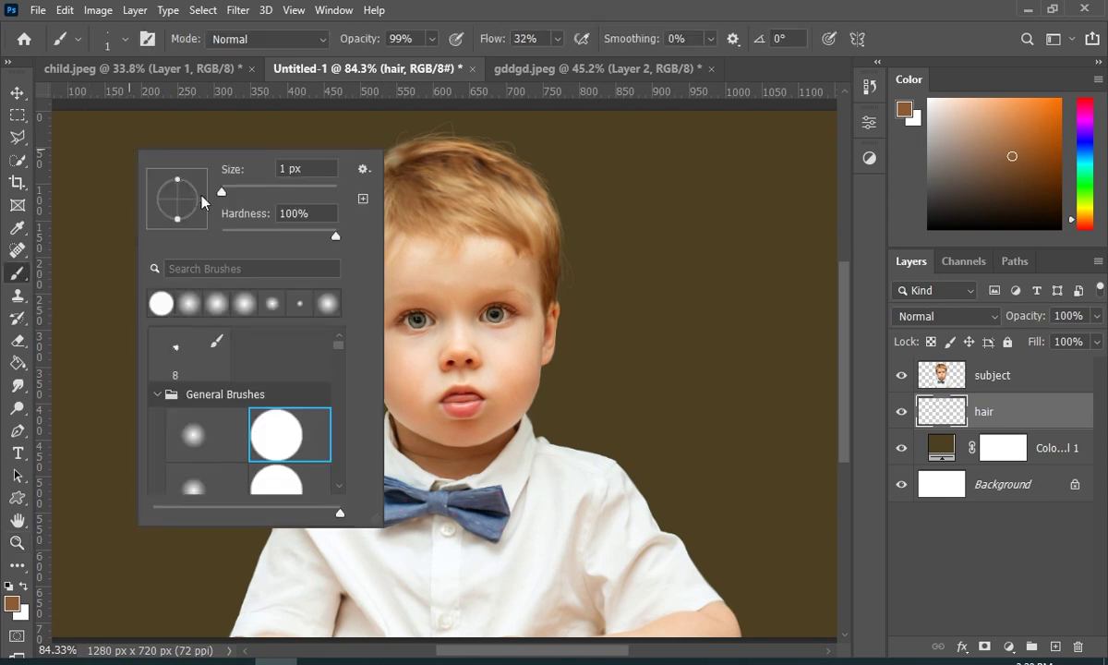
drag(339, 343, 334, 528)
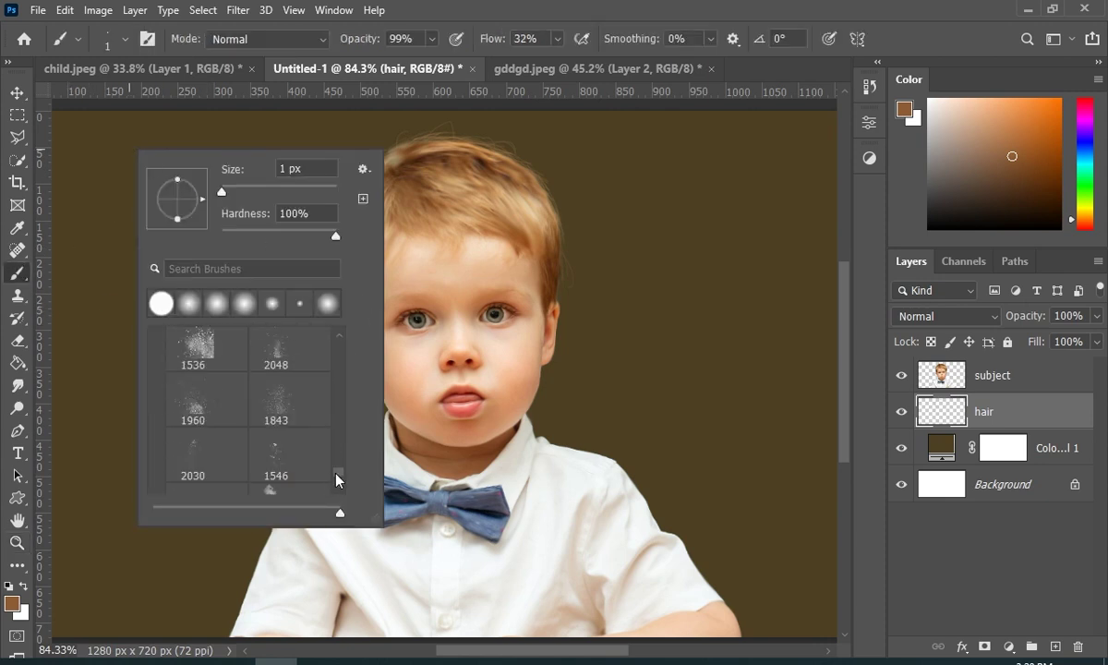
scroll(336, 479, down, 3)
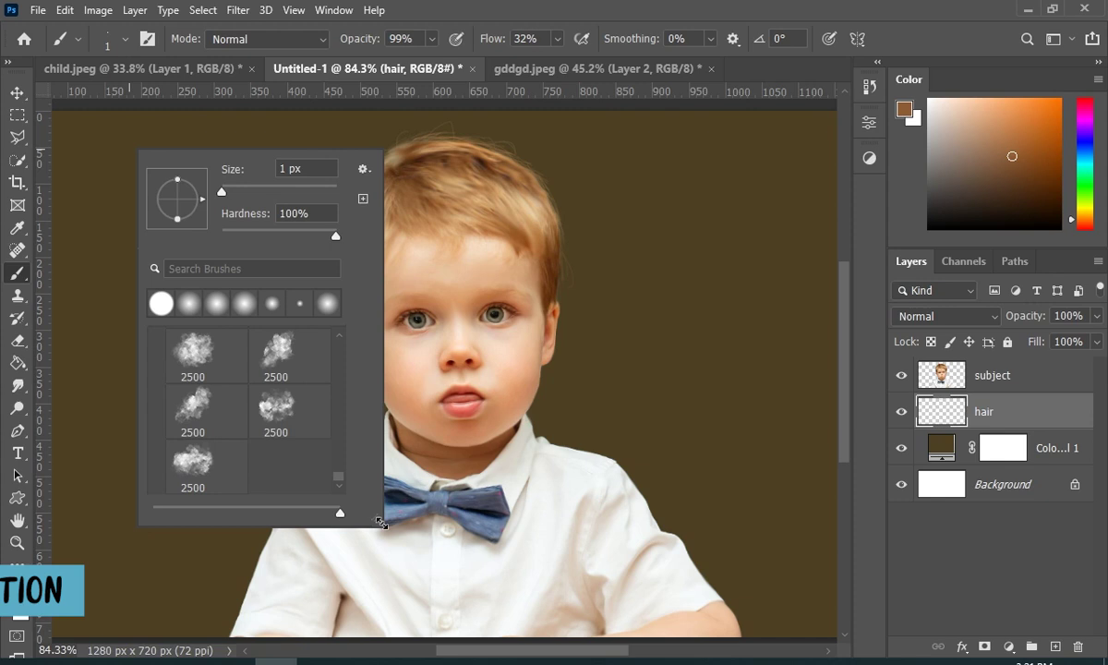
mouse_move(369, 533)
mouse_down()
mouse_move(434, 536)
mouse_move(435, 556)
mouse_up()
scroll(406, 503, up, 3)
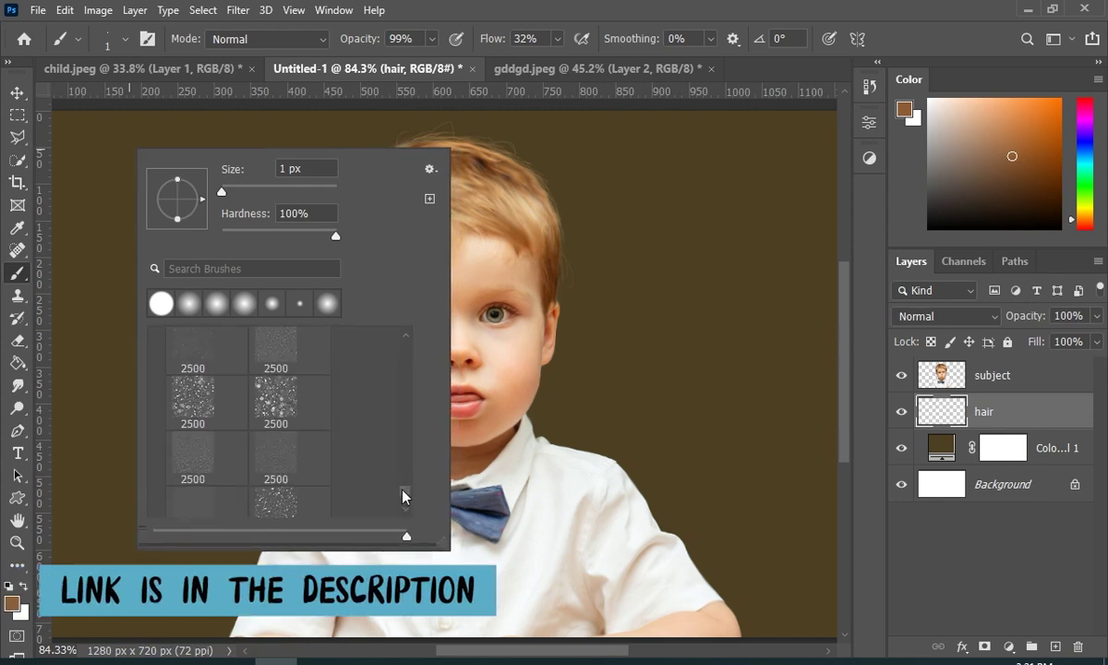
scroll(404, 498, down, 3)
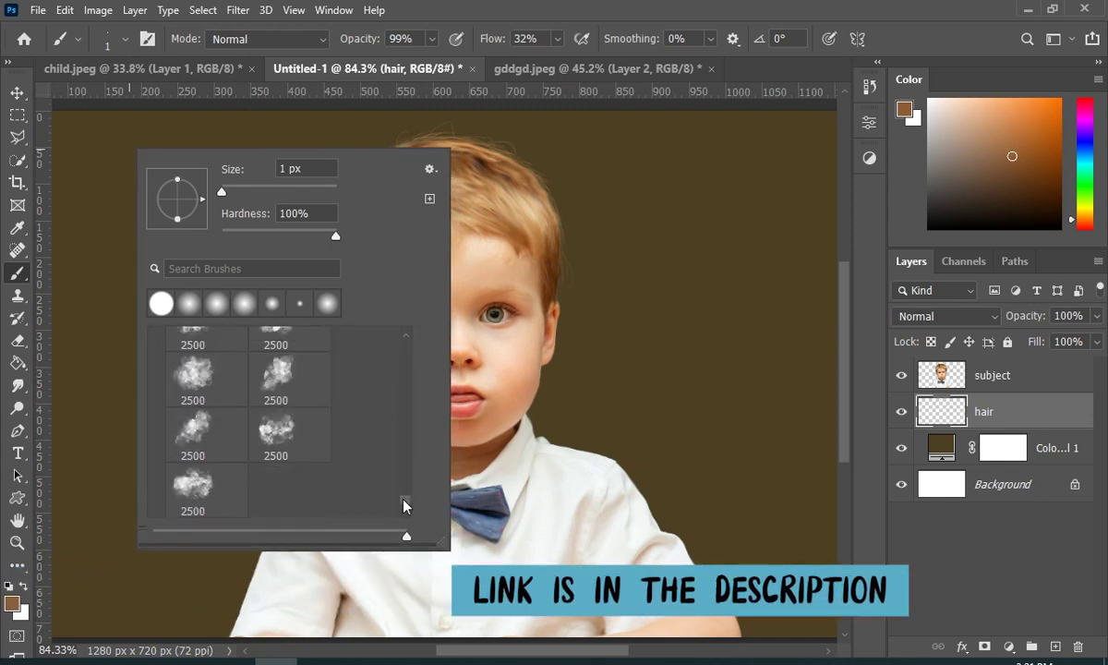
scroll(404, 503, down, 3)
scroll(405, 504, down, 3)
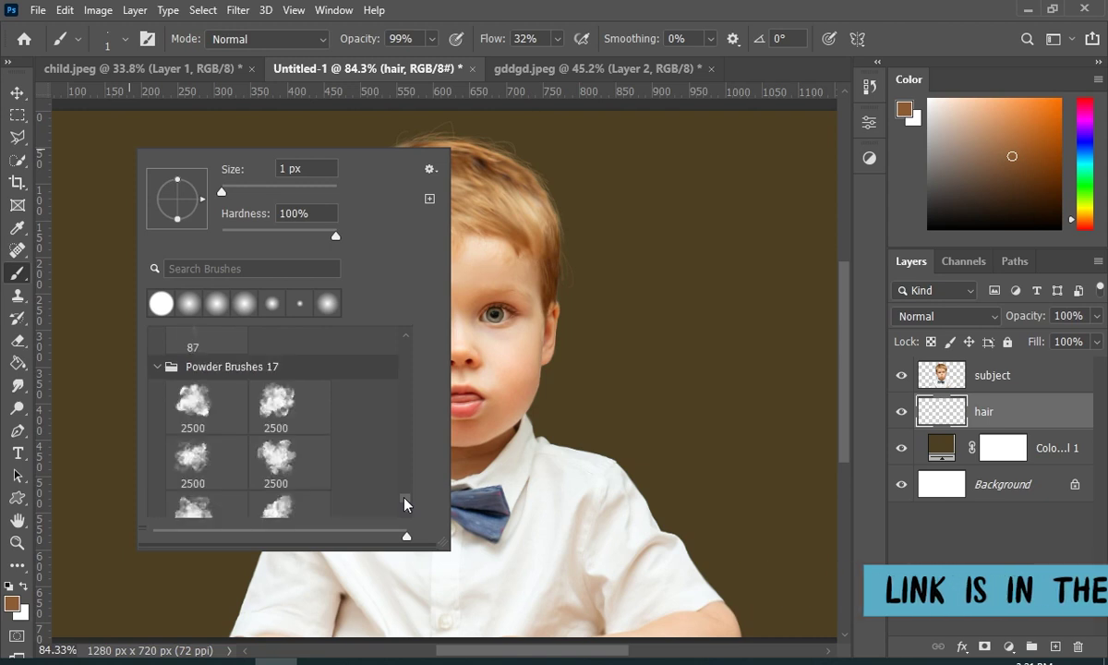
scroll(328, 466, down, 1)
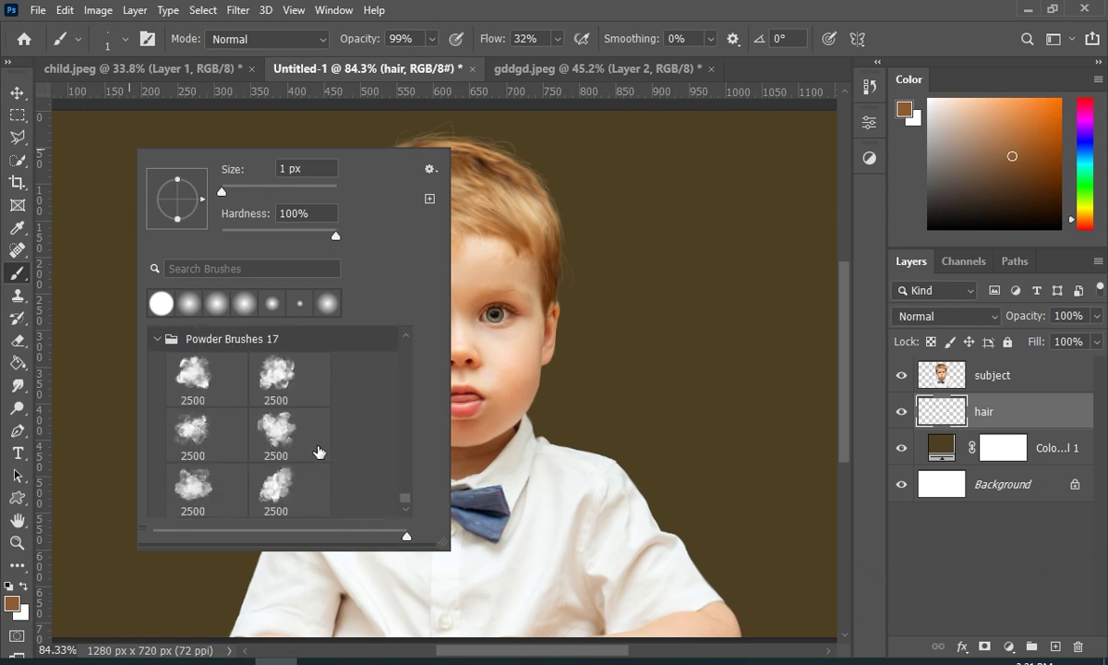
click(196, 434)
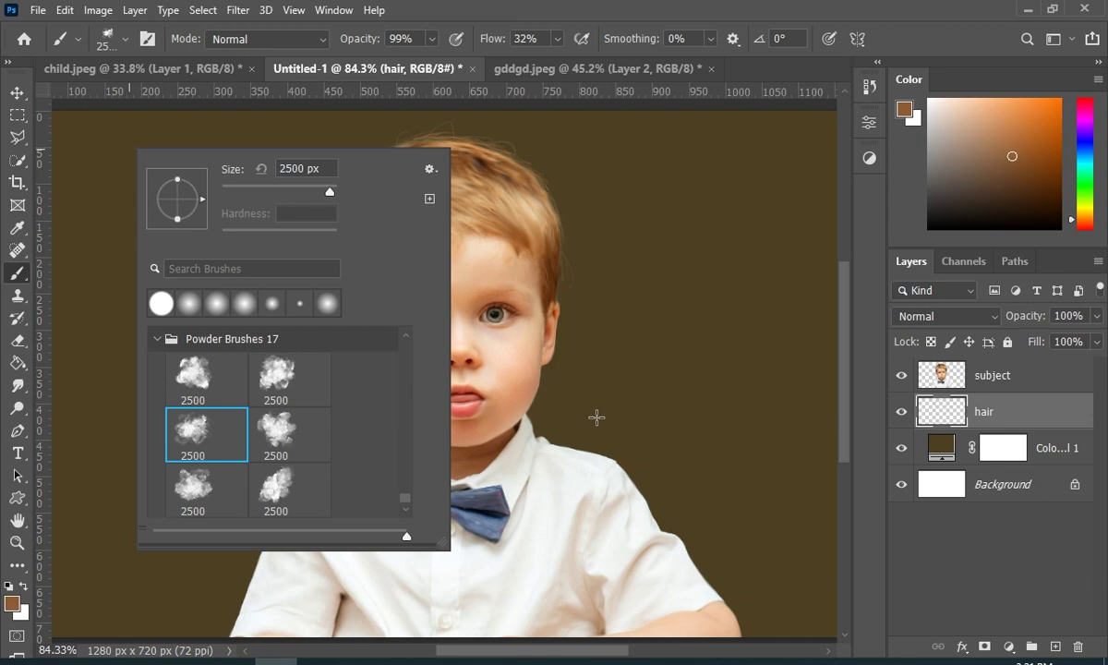
click(242, 187)
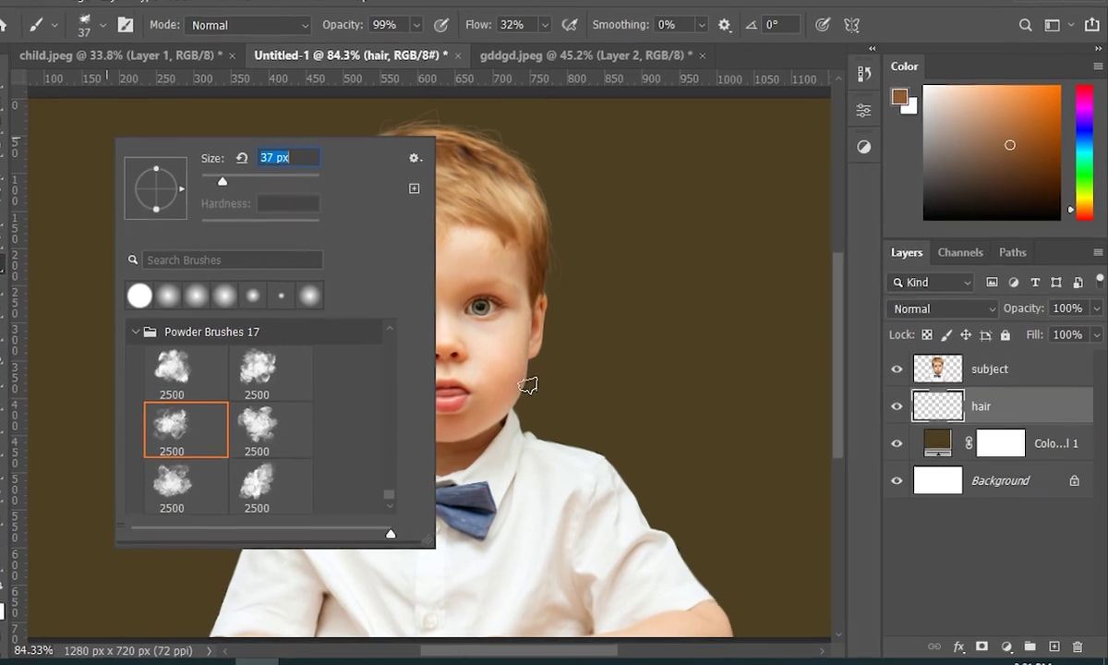
drag(551, 389, 633, 393)
click(582, 393)
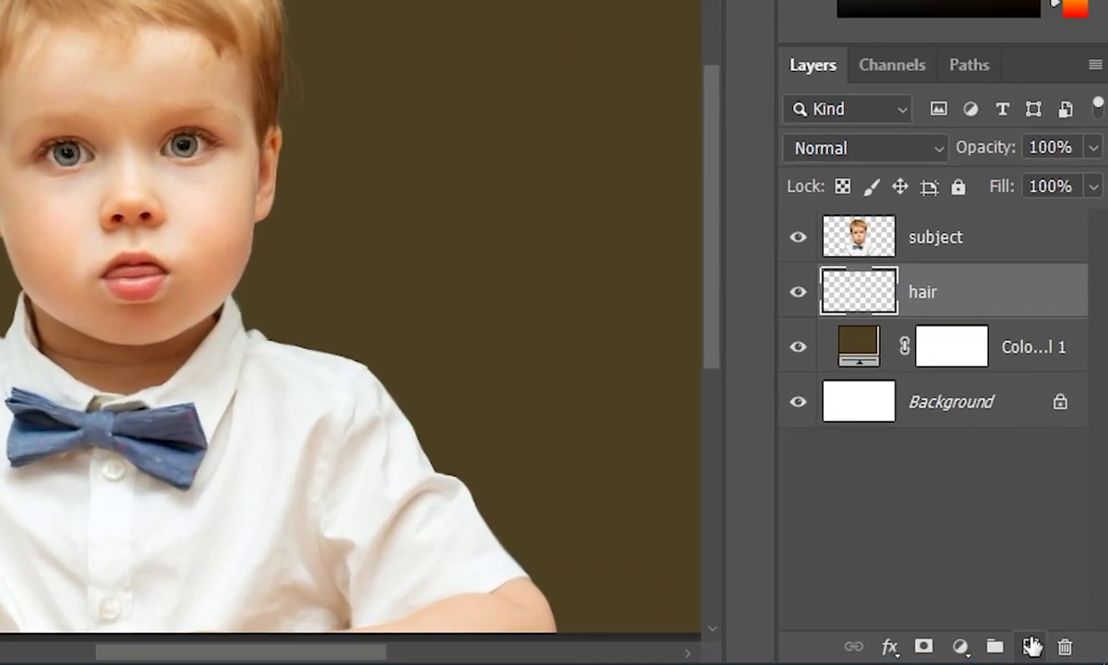
- Add a new layer named "texture" and place it below the hair layer, directly above the colour fill
click(1032, 647)
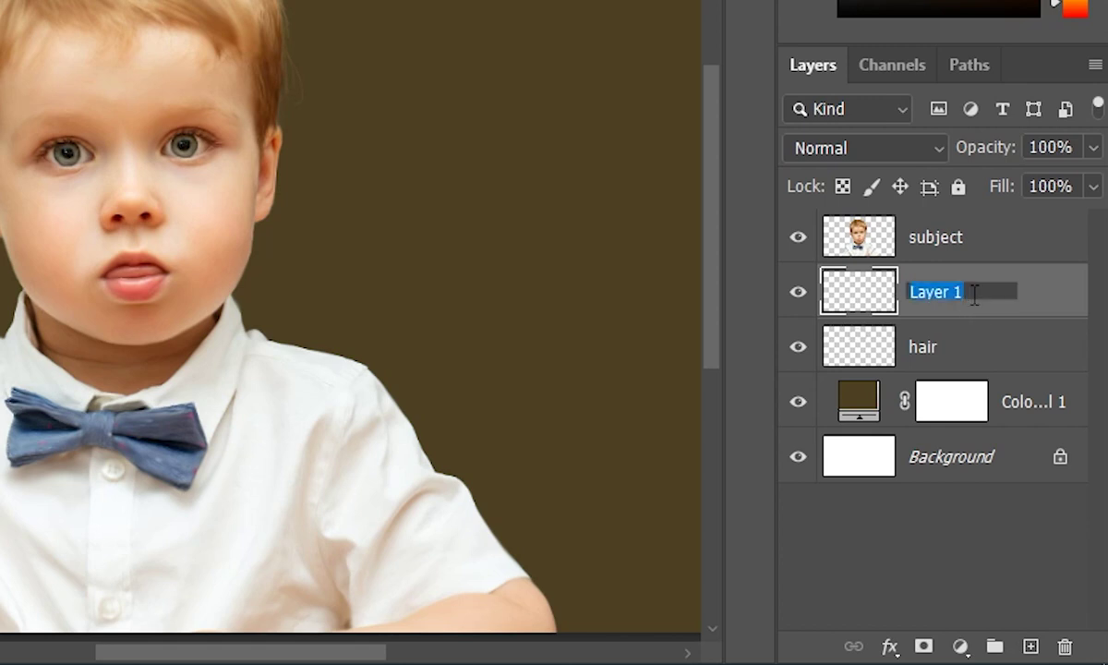
text(texture)
key(Return)
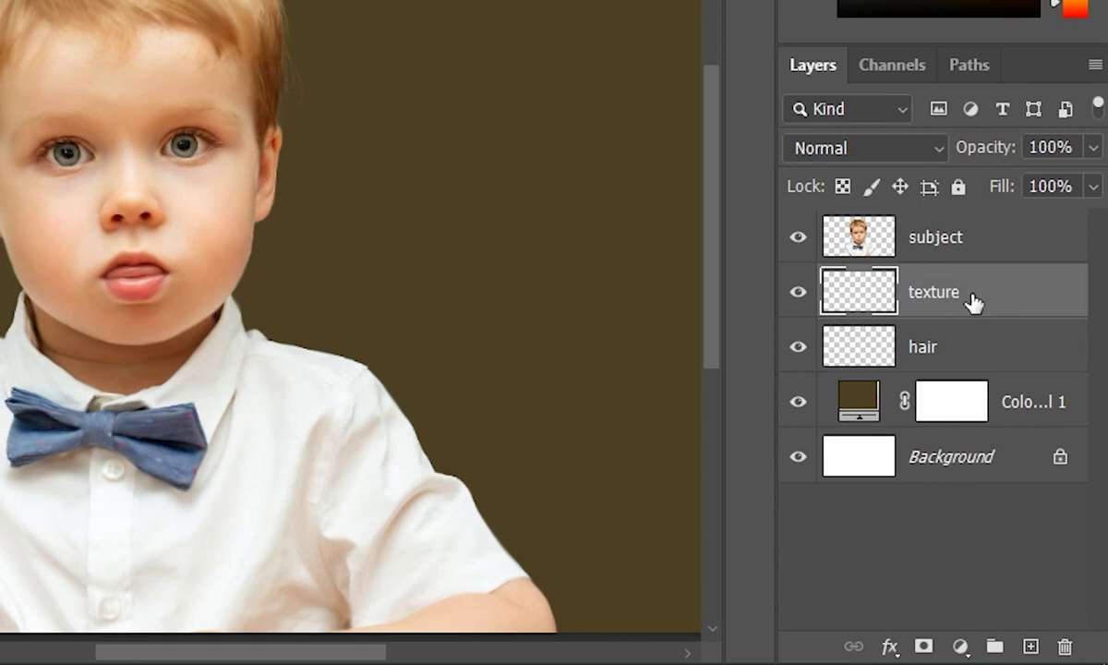
drag(1041, 316, 1026, 377)
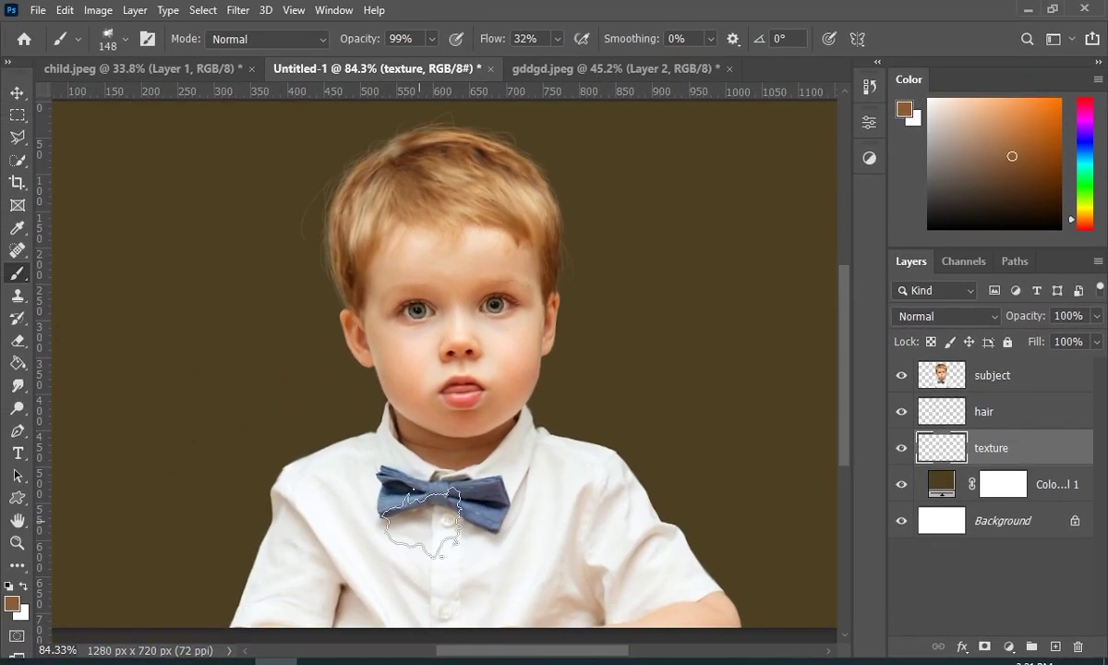
- Enlarge the powder brush to 234 px and dab a sampled skin tone faintly onto the background beside both cheeks
drag(598, 399, 638, 396)
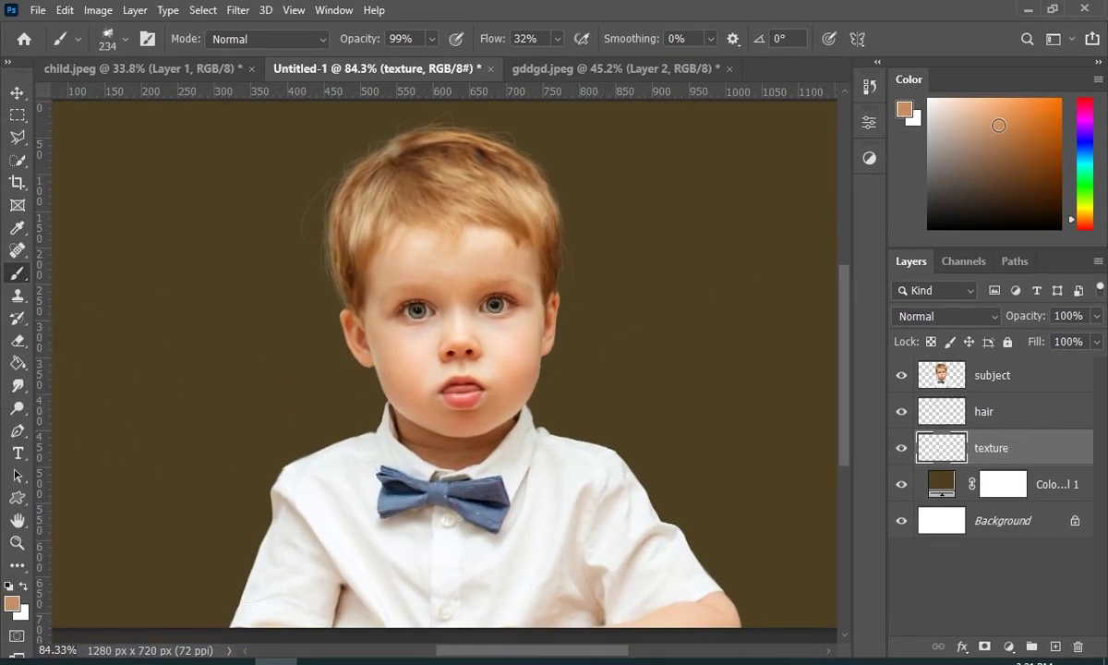
click(510, 397)
click(547, 380)
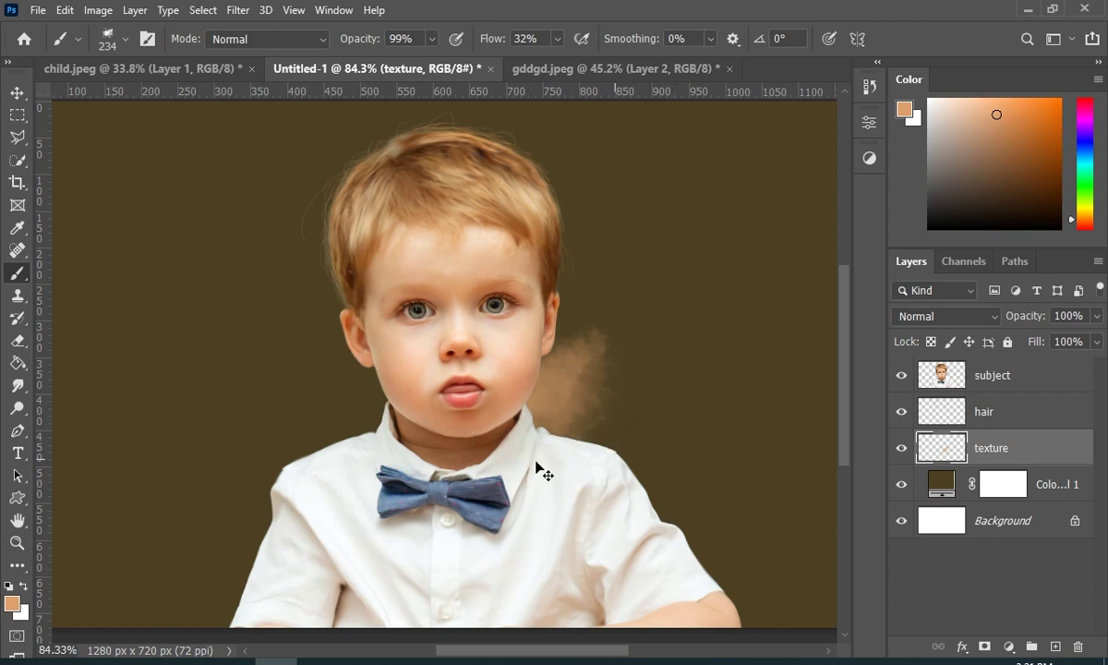
key(ctrl+z)
click(365, 359)
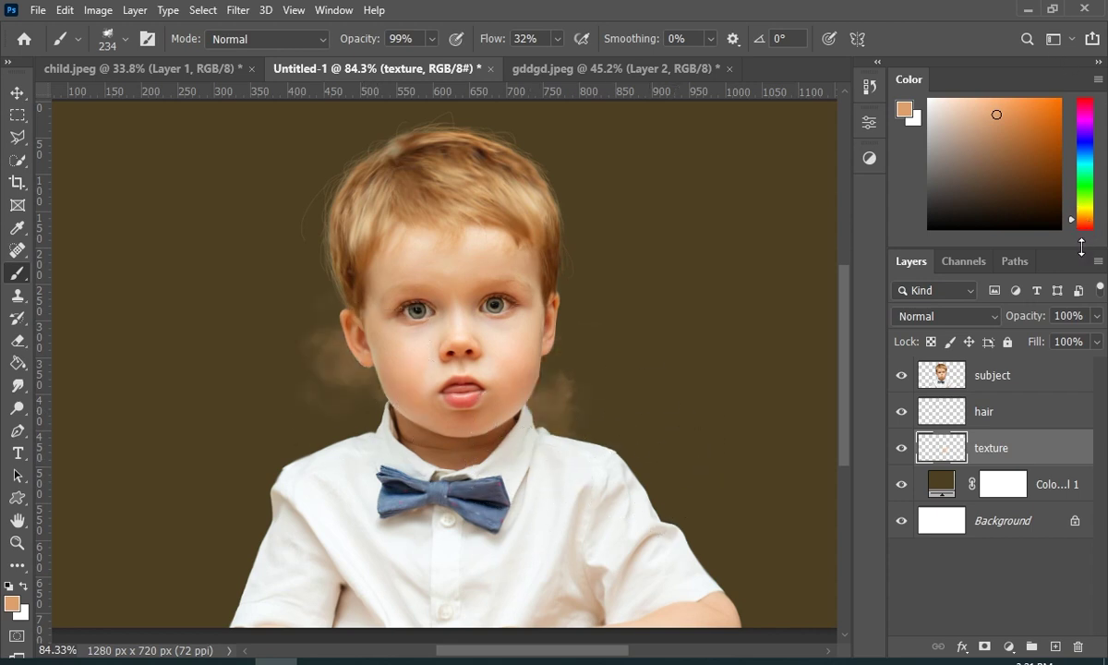
- Change the foreground to a sandy yellow and dab powder texture around both sides of the head and above the shoulders
drag(1082, 248, 1083, 322)
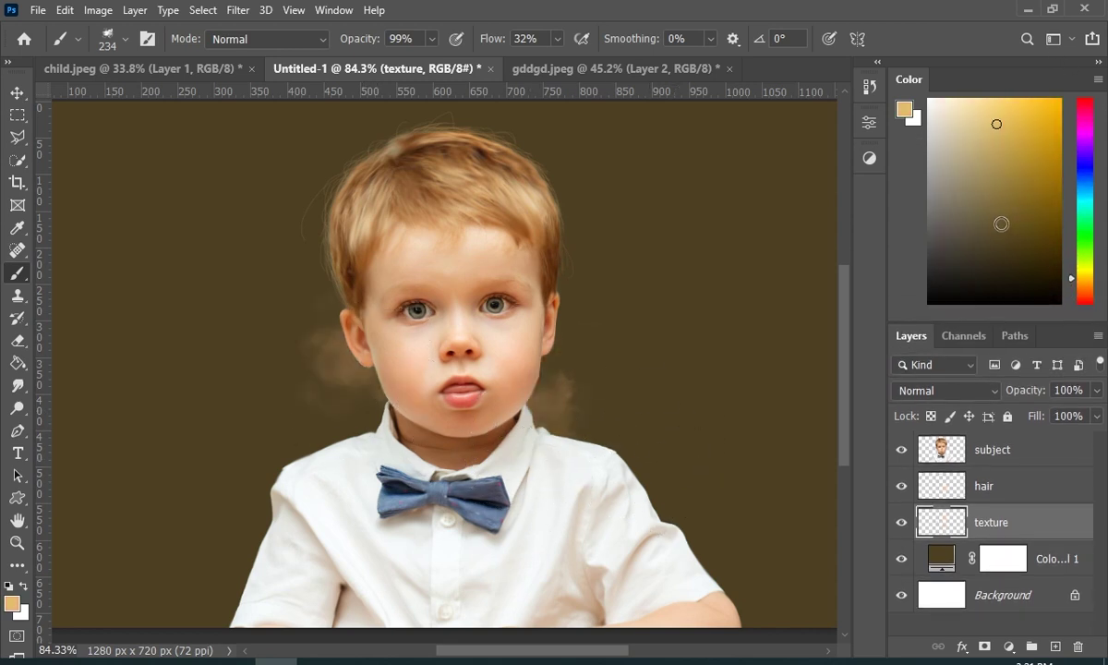
click(322, 413)
click(325, 173)
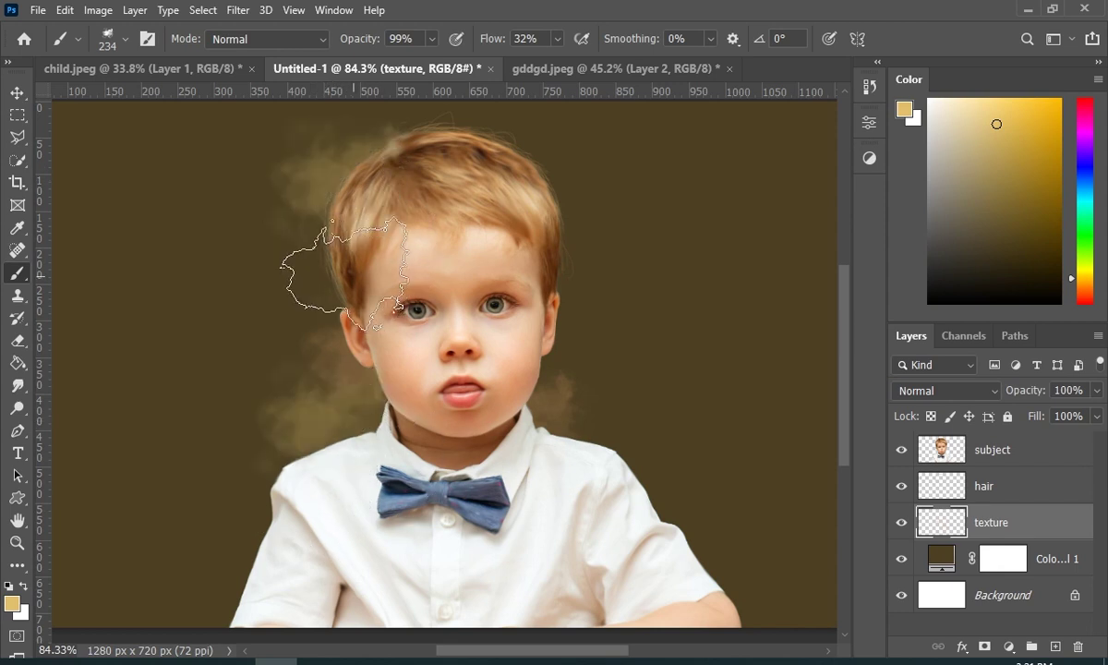
click(333, 260)
click(530, 294)
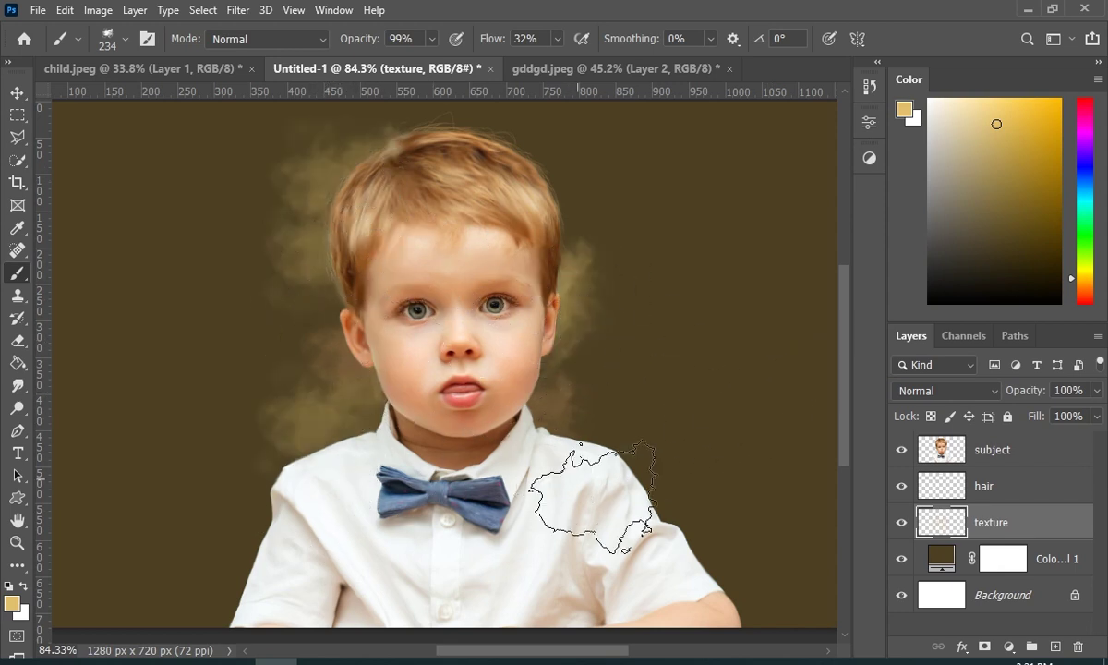
click(624, 479)
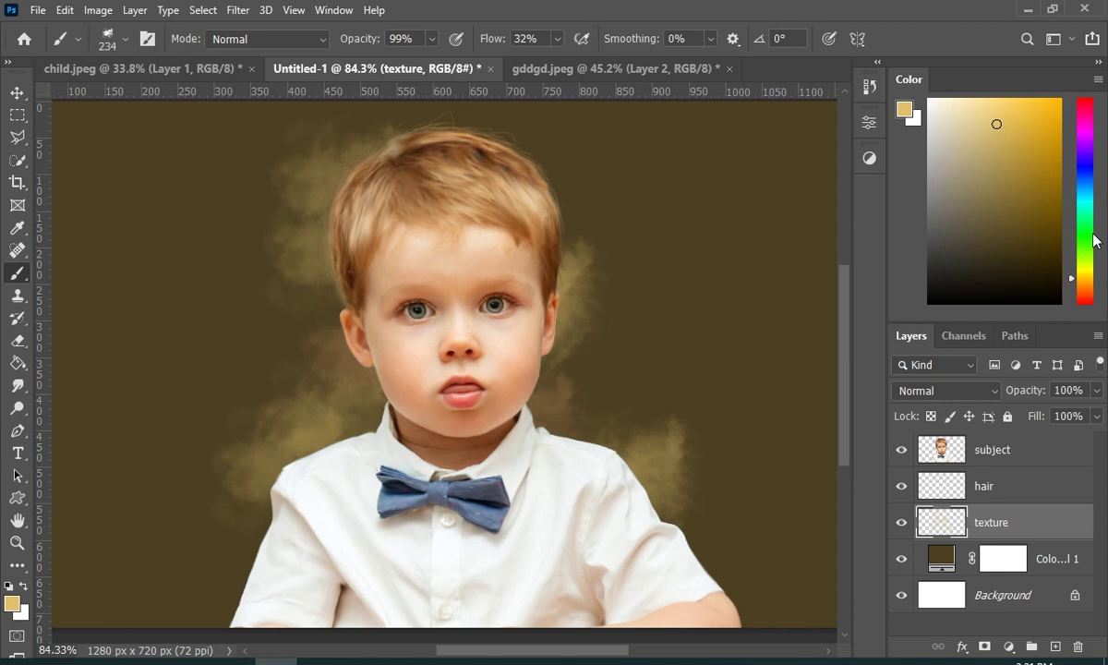
- Dab muted blue powder texture on both sides of the boy, with brush opacity at 100% and flow at 39%
click(1085, 166)
click(968, 225)
click(245, 450)
click(602, 392)
drag(491, 40, 500, 40)
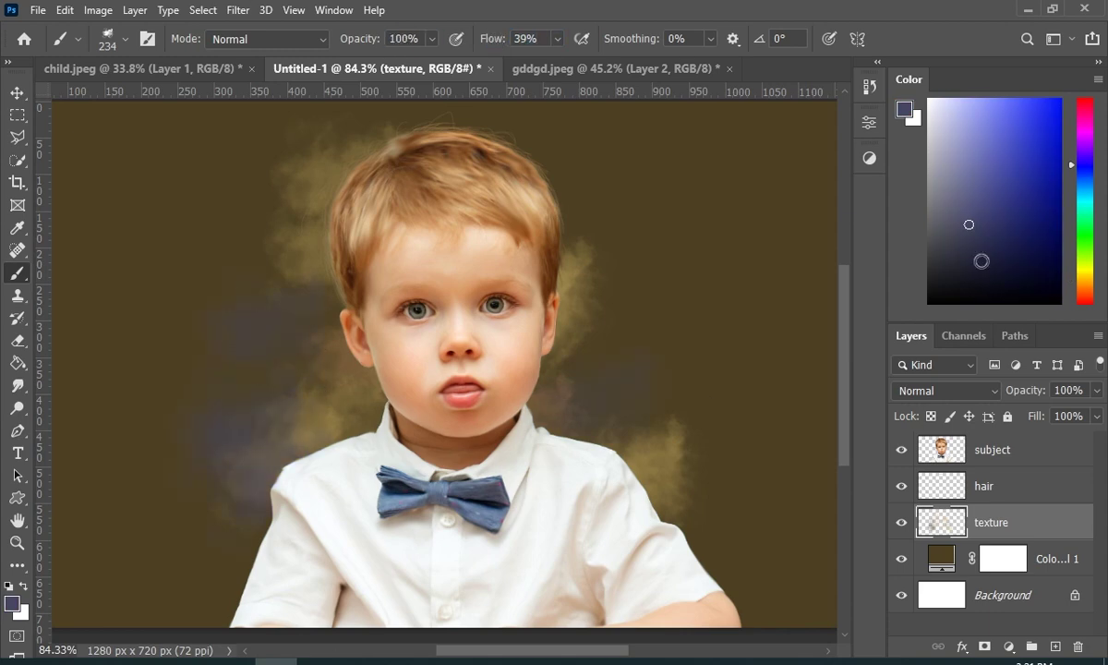
- Change the foreground to a dark crimson and dab powder texture beside the left-hand sleeve, the upper left of the head and the right cheek
click(1086, 106)
click(1009, 187)
click(242, 512)
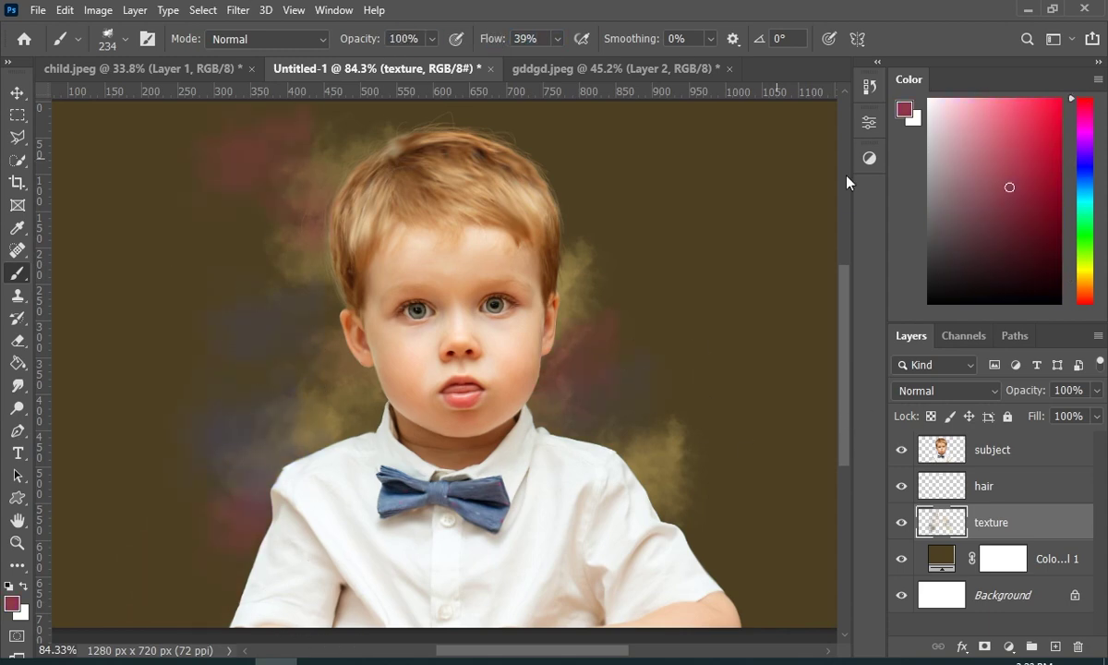
- Switch to a 136 px powder brush, change the foreground to a muted yellow and dab texture around the head and left jaw
right_click(513, 242)
click(658, 528)
click(650, 288)
click(1085, 279)
click(999, 219)
click(421, 199)
click(1085, 269)
click(1008, 149)
click(337, 420)
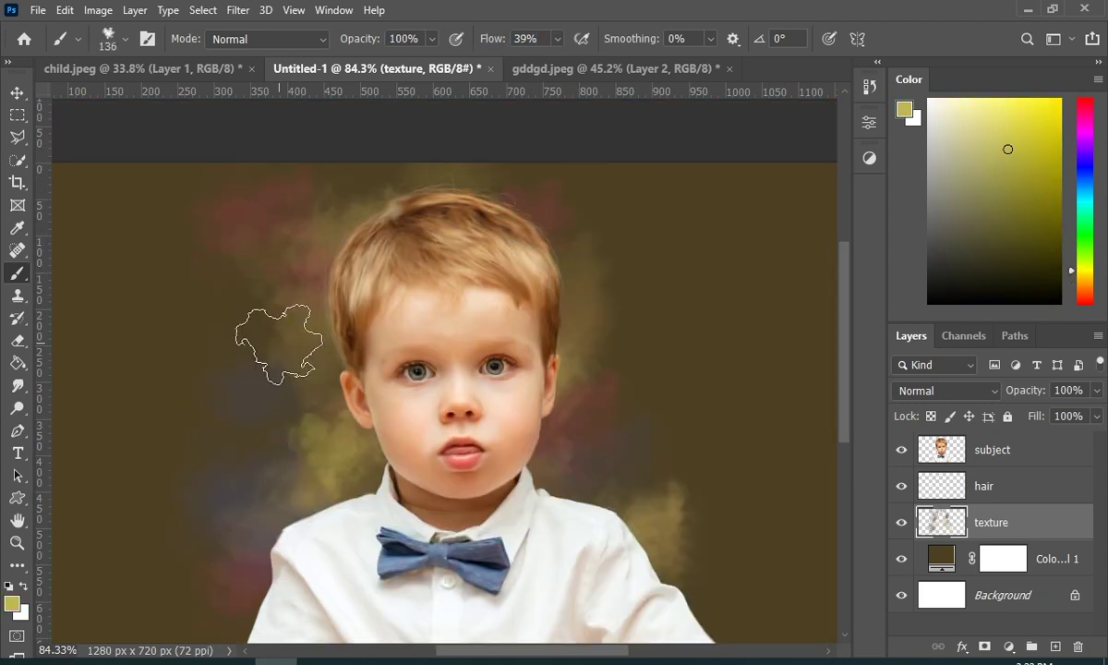
- Lower the brush flow to 6%, change the foreground to orange and dab faint texture beside the right cheek with a 240 px powder brush
drag(490, 39, 460, 40)
drag(544, 379, 419, 427)
click(1085, 293)
click(1014, 118)
click(561, 447)
right_click(603, 385)
click(762, 595)
click(736, 295)
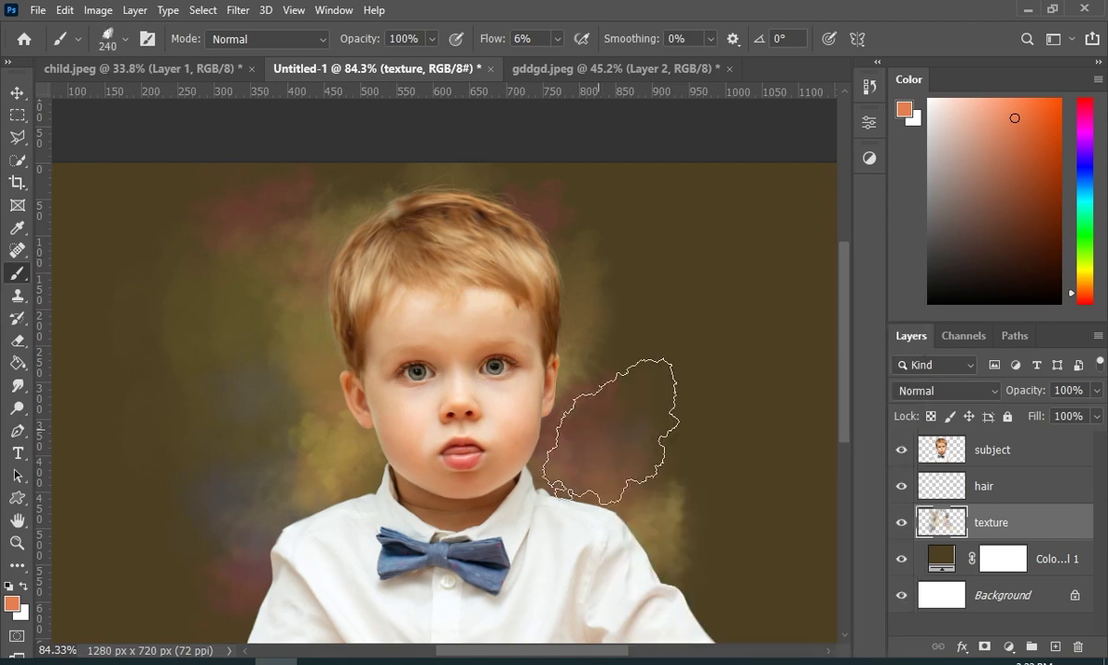
- Change the foreground to dark brown and soften the texture beside the right-hand collar with a 145 px brush
click(1085, 280)
click(1001, 242)
scroll(629, 380, down, 1)
right_click(649, 353)
drag(922, 570, 915, 522)
click(711, 503)
click(545, 456)
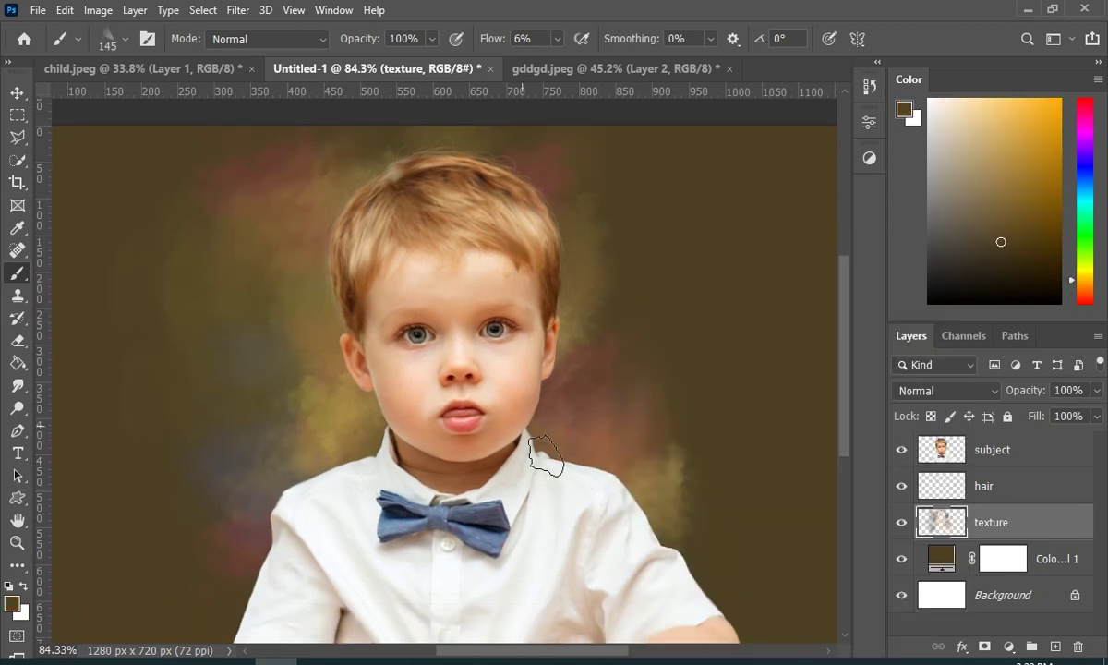
- Raise the flow to 53%, change the foreground to golden ochre and stroke beside the left cheek with a streaky 2500 px preset brush
drag(487, 40, 530, 40)
click(1038, 137)
click(591, 360)
key(ctrl+z)
right_click(681, 499)
drag(846, 473, 844, 543)
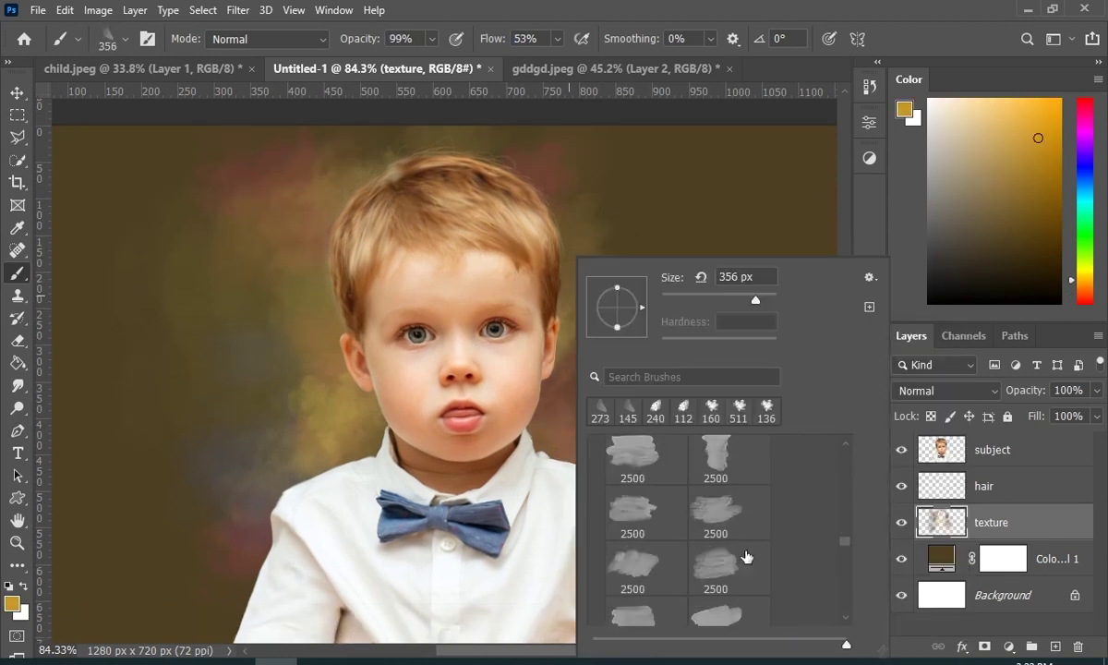
click(716, 554)
drag(304, 384, 0, 409)
- Set the streaky brush to 347 px, dab texture on the background left of the boy and undo the last dab
right_click(408, 390)
drag(481, 307, 474, 290)
click(323, 427)
click(191, 397)
key(ctrl+z)
- Change the foreground to dark brown and tone down the texture left of the face with a 190 px powder brush
click(1000, 240)
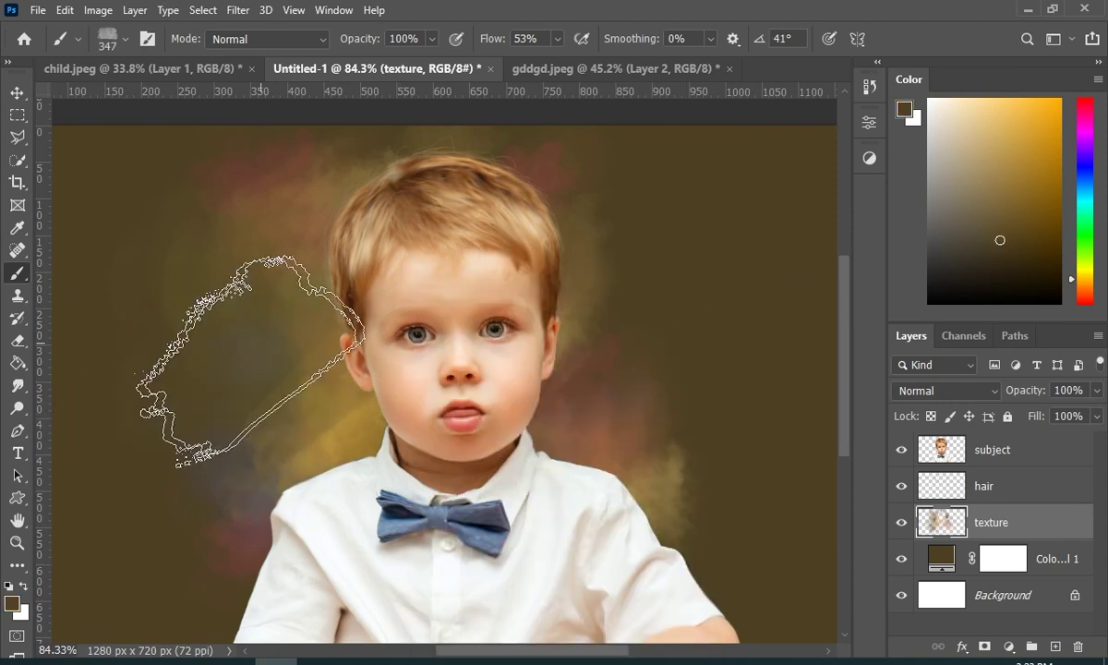
right_click(457, 291)
click(618, 543)
drag(406, 422, 55, 422)
click(320, 388)
- Dab golden yellow texture to the right of the head and blend it with dark brown dabs
alt+click(628, 362)
click(1014, 128)
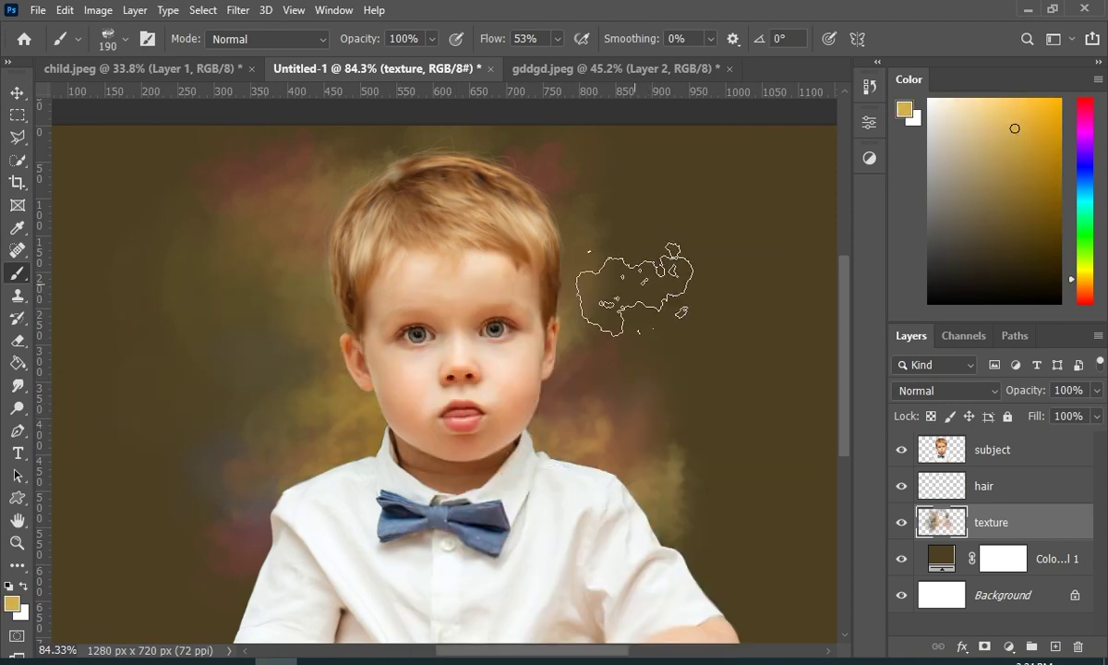
click(635, 289)
click(1001, 242)
click(609, 218)
- Try a bright orange dab beside the left cheek and undo it
scroll(577, 296, down, 1)
alt+click(552, 379)
alt+click(314, 297)
click(1014, 99)
click(321, 361)
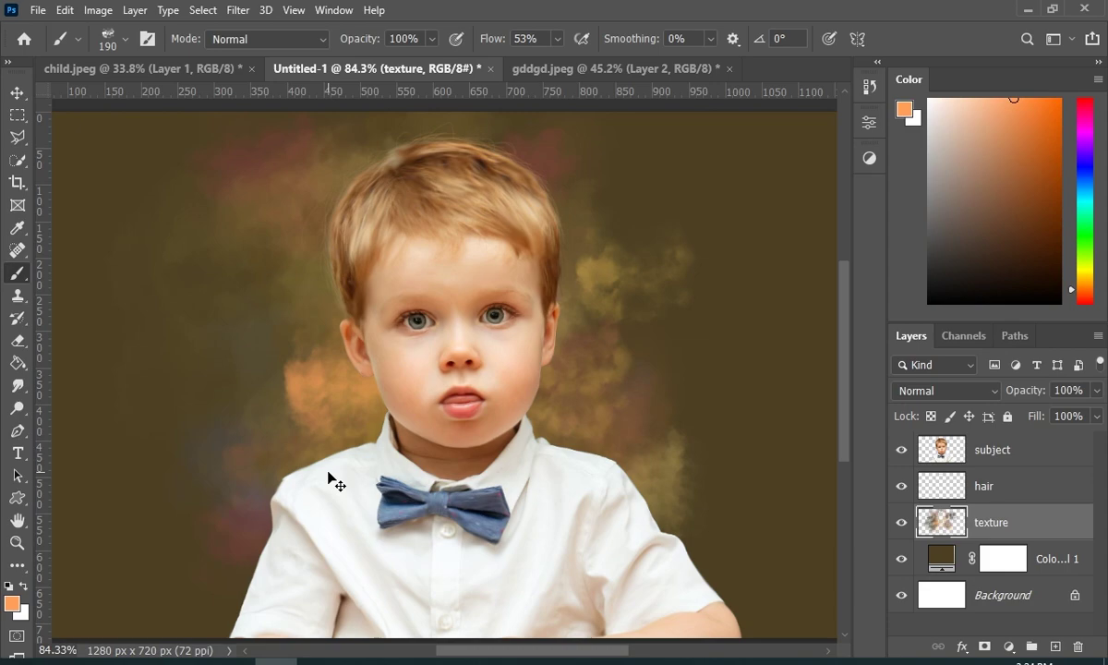
key(ctrl+z)
- Dab dark brown over the outer background with a 470 px brush at 23% flow and add faint blue texture at 5% flow
click(220, 354)
key(shift+2)
key(shift+3)
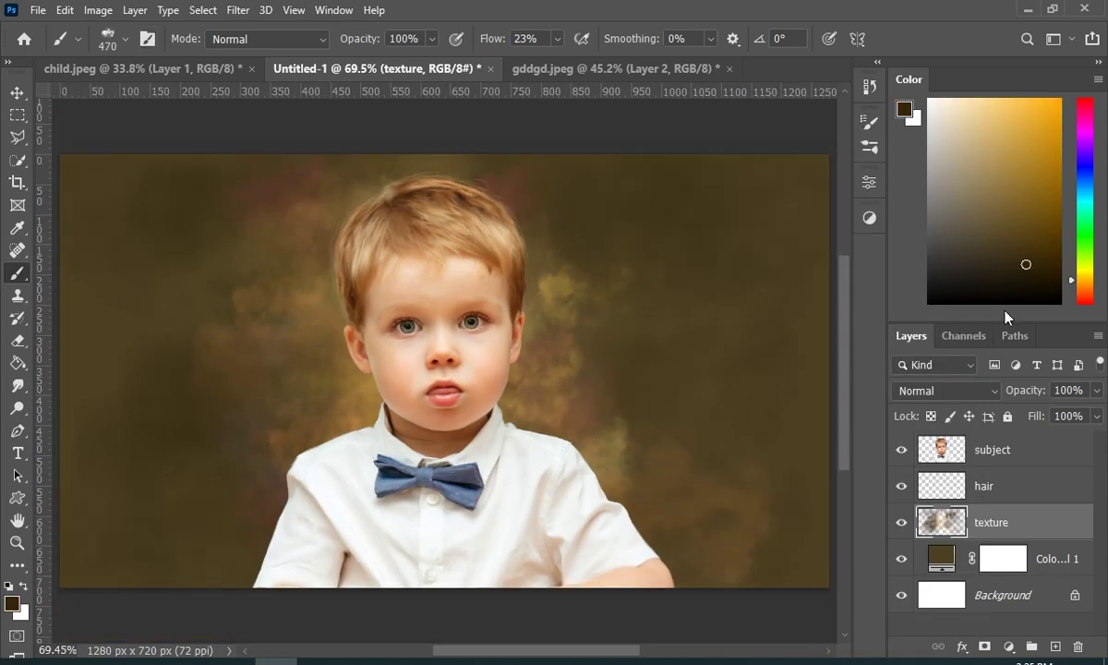
key(shift+0)
key(shift+5)
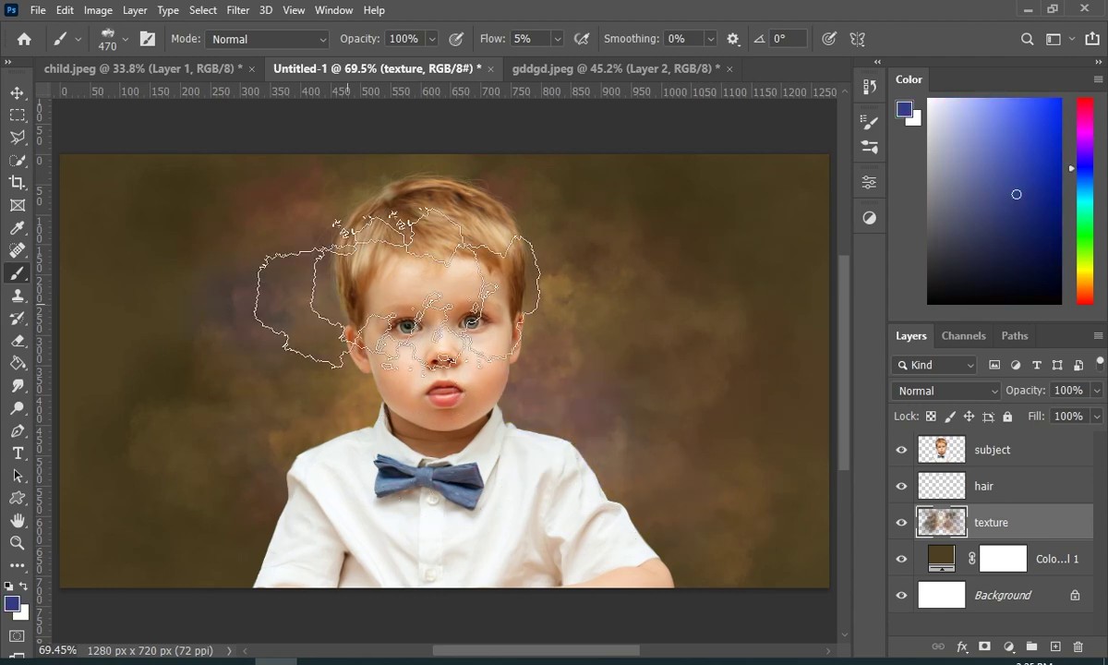
- Dab orange texture around the head and shoulders with a 214 px powder brush at 27% flow
alt+click(725, 512)
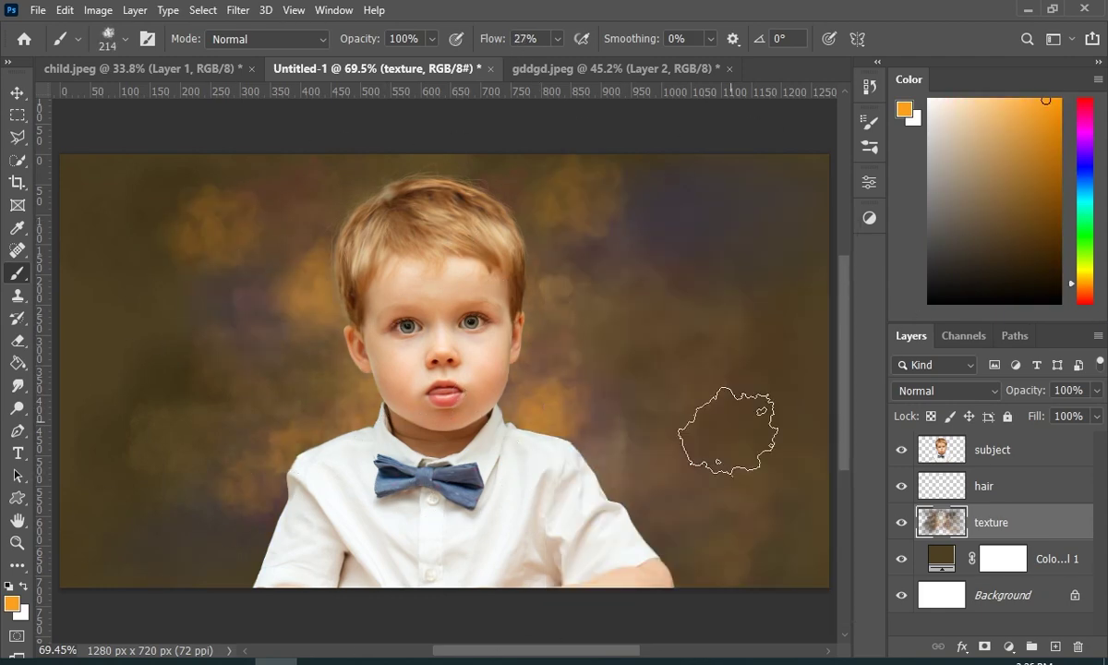
click(650, 301)
click(582, 215)
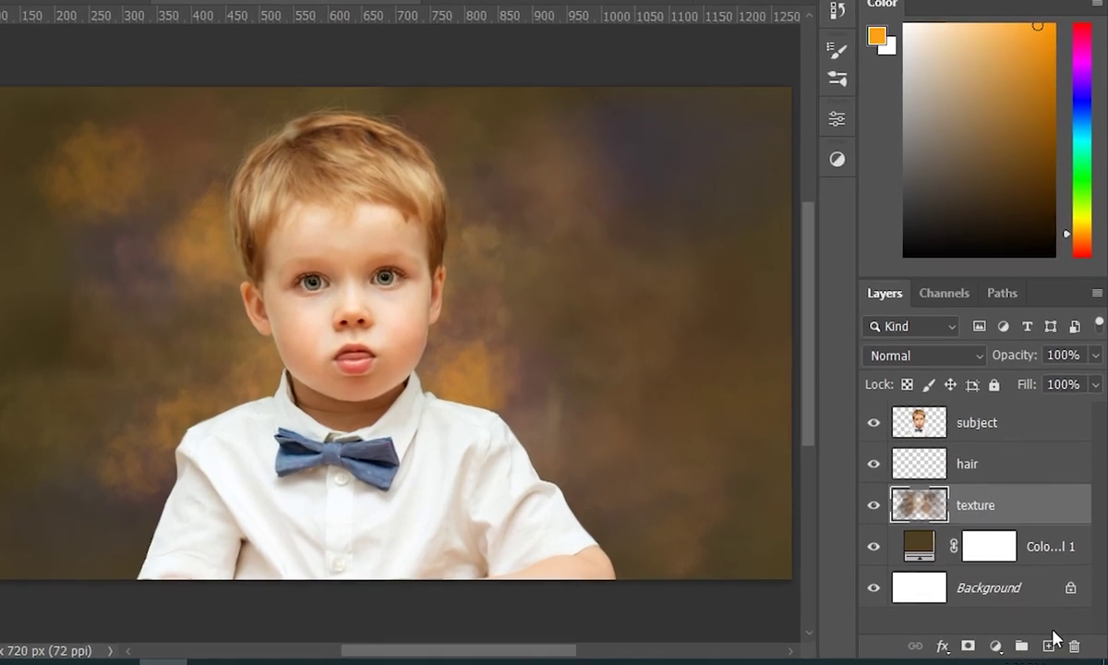
- Add a new layer named glow above the texture layer and set its blending mode to Overlay
click(1054, 646)
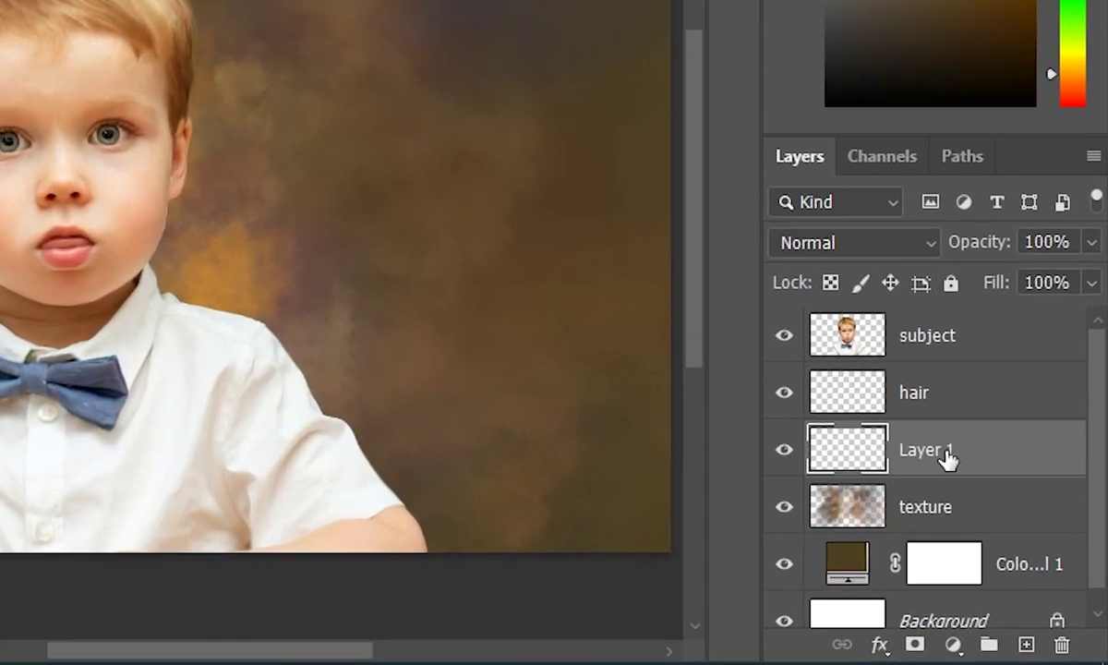
double_click(945, 451)
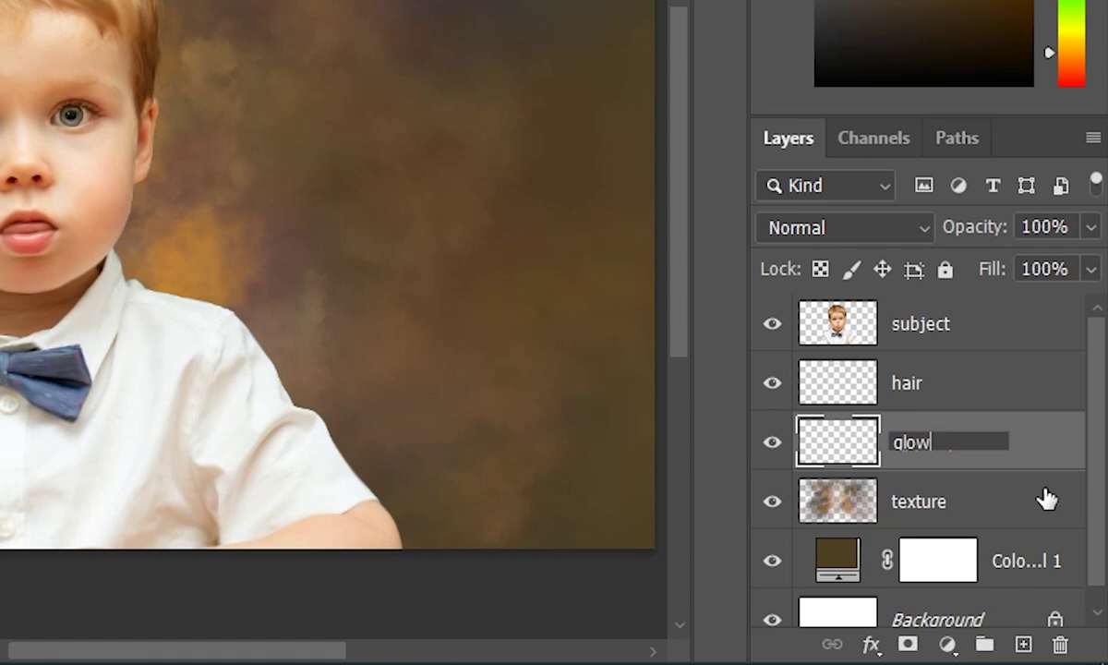
key(Return)
click(831, 227)
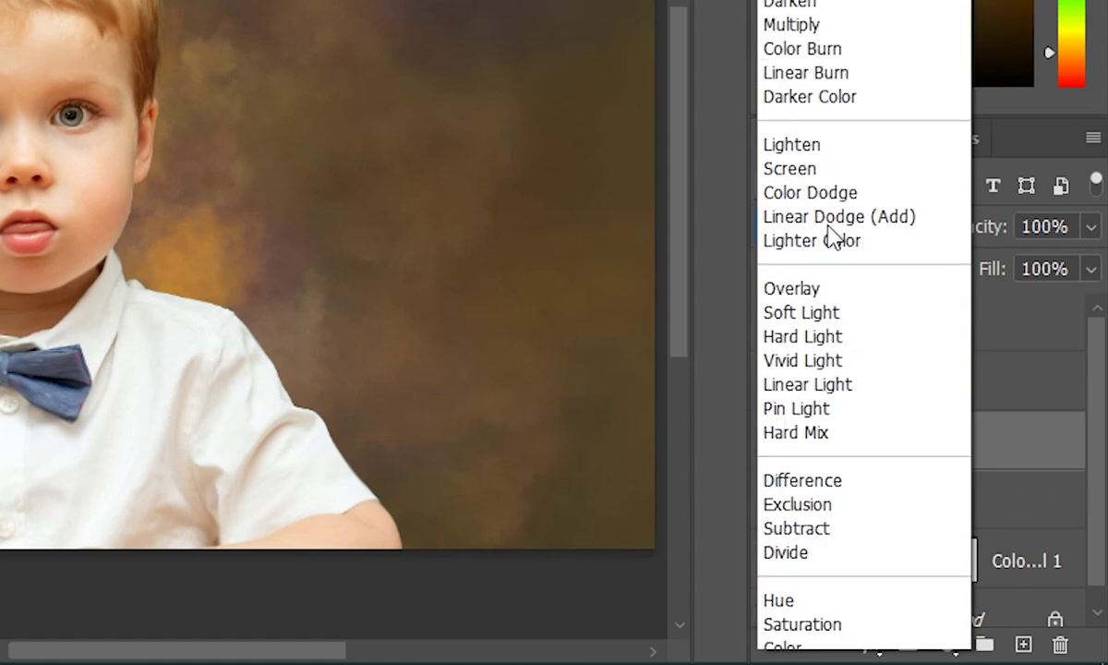
scroll(835, 259, down, 1)
click(836, 250)
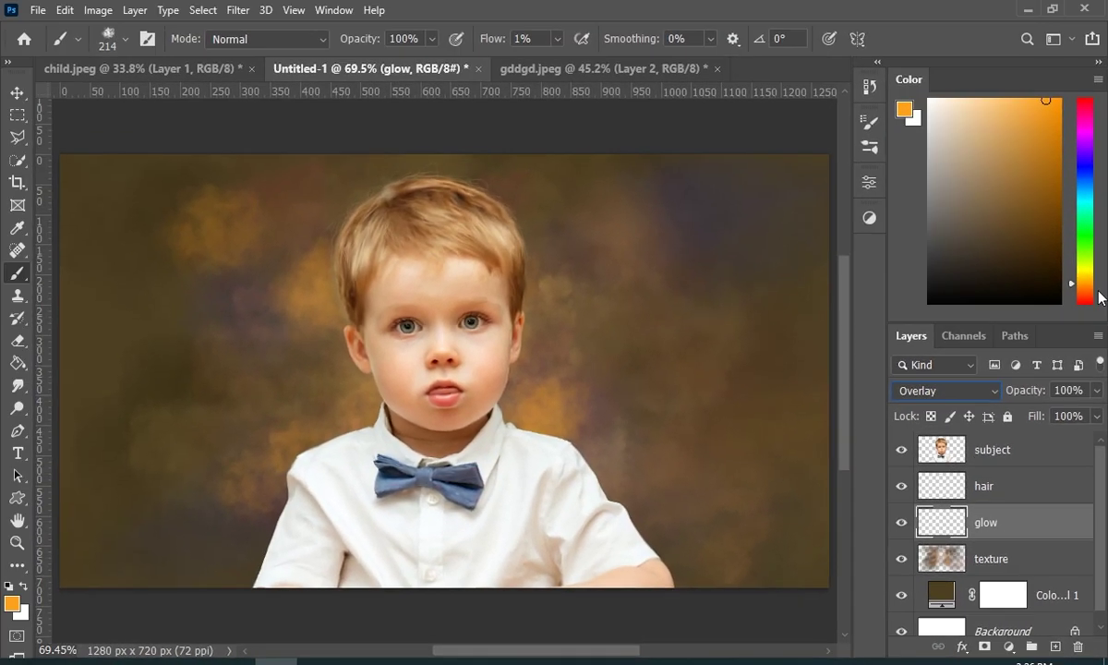
- Dab bright yellow glow beside both cheeks and around the left side of the head, using 45% flow and a 263 px brush
drag(1078, 175, 1078, 182)
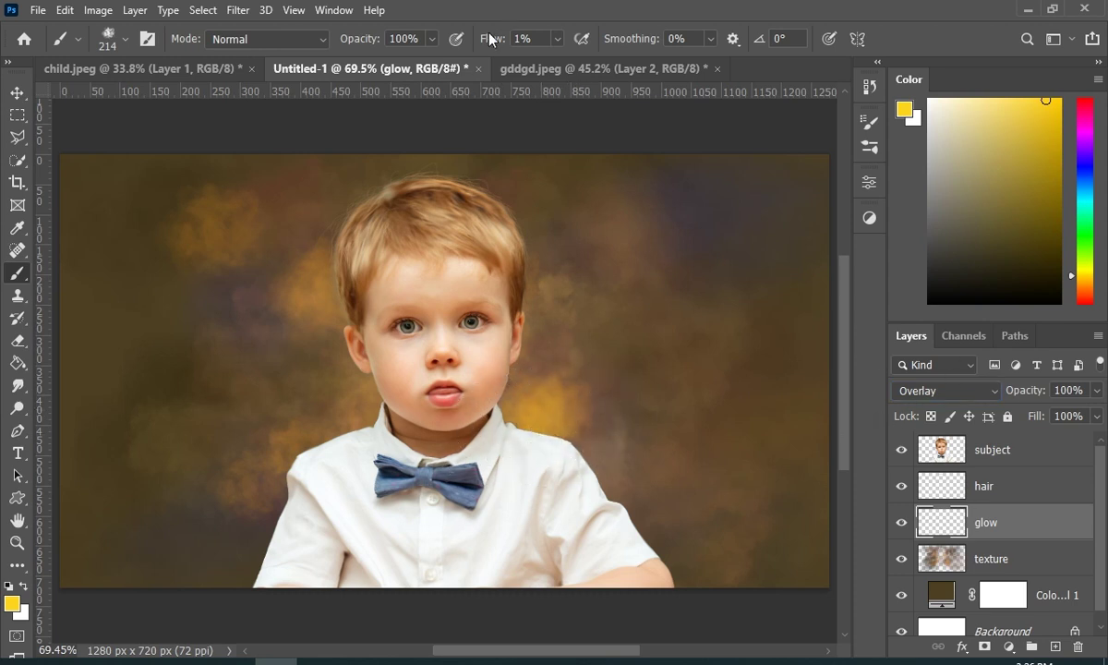
drag(426, 428, 323, 364)
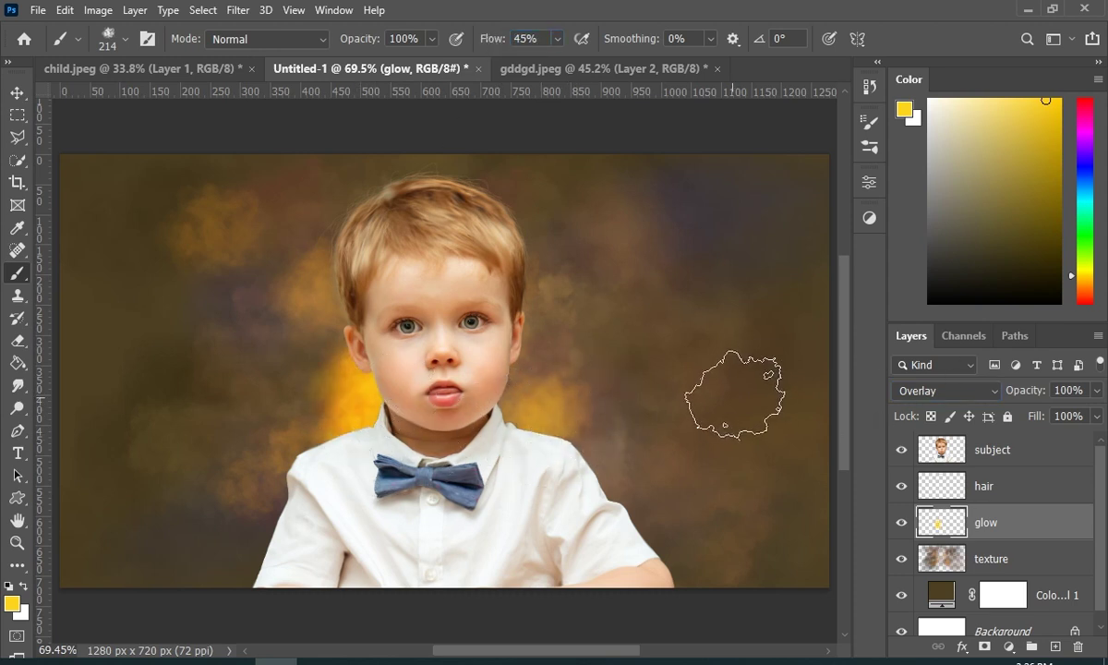
drag(407, 367, 430, 367)
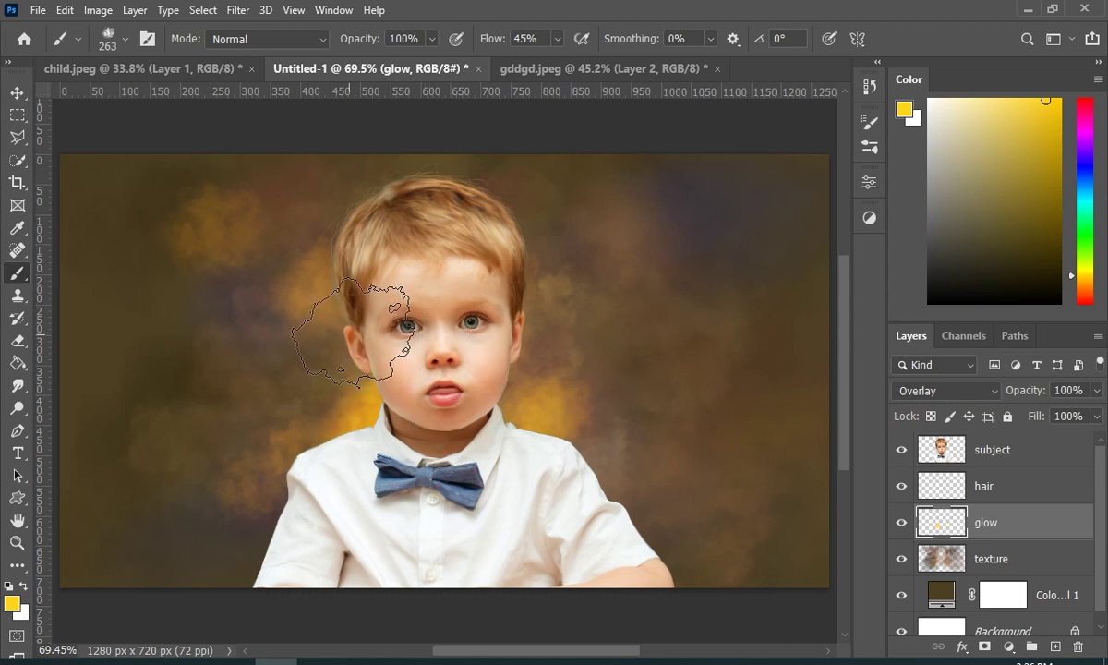
click(327, 324)
click(316, 412)
click(406, 211)
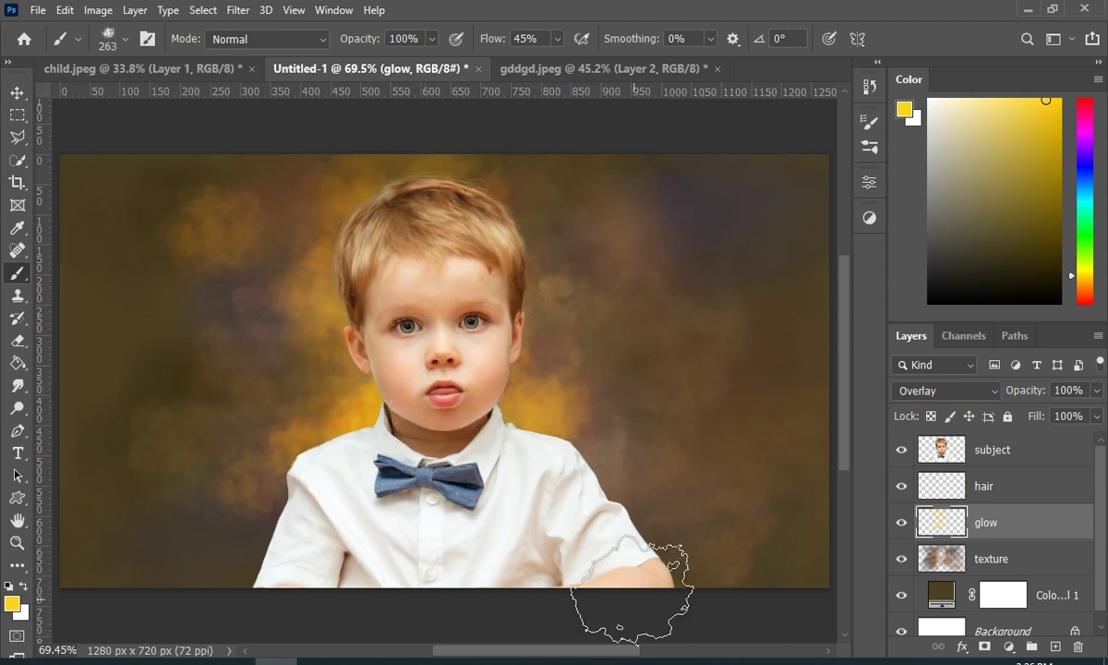
- Dab sampled background and skin tones on the glow layer around both sides of the face and above the shoulders
alt+click(249, 561)
click(568, 355)
alt+click(249, 316)
click(240, 346)
click(569, 222)
alt+click(555, 351)
click(540, 316)
alt+click(362, 357)
click(254, 451)
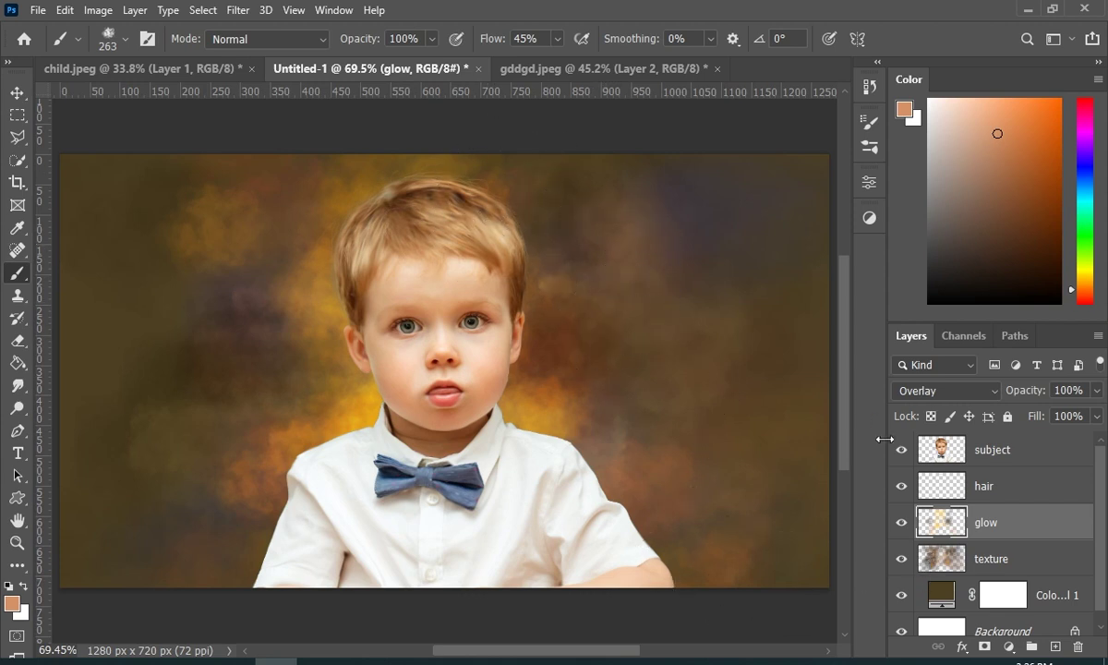
- Apply a Gaussian Blur with a 5.0 pixel radius to the texture layer
click(1038, 564)
click(238, 10)
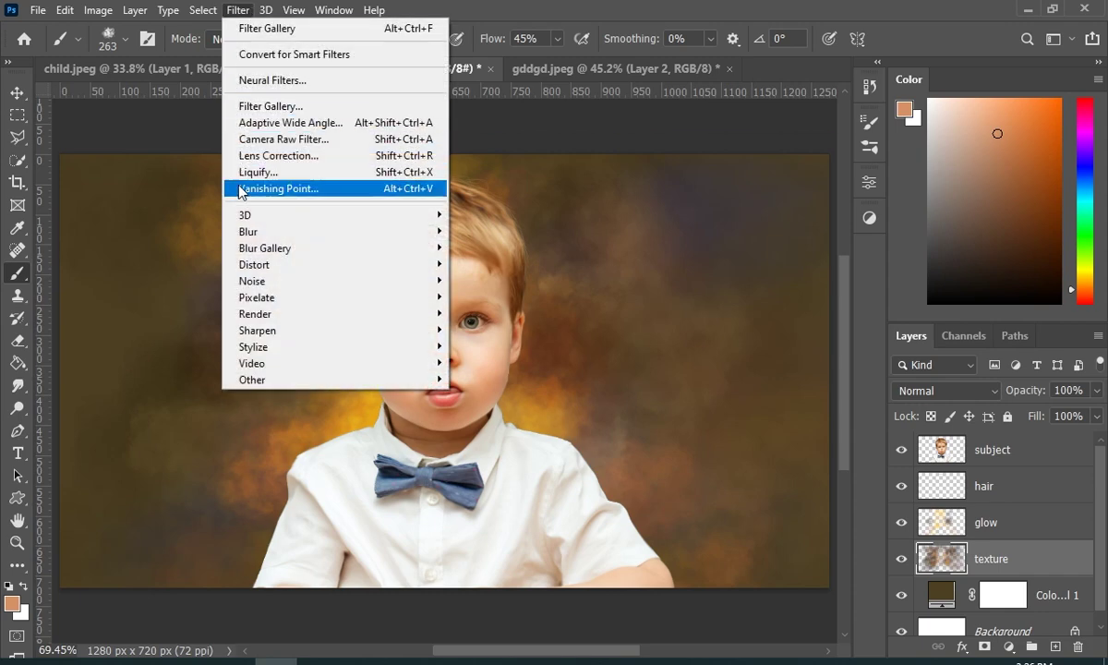
mouse_move(282, 235)
click(492, 297)
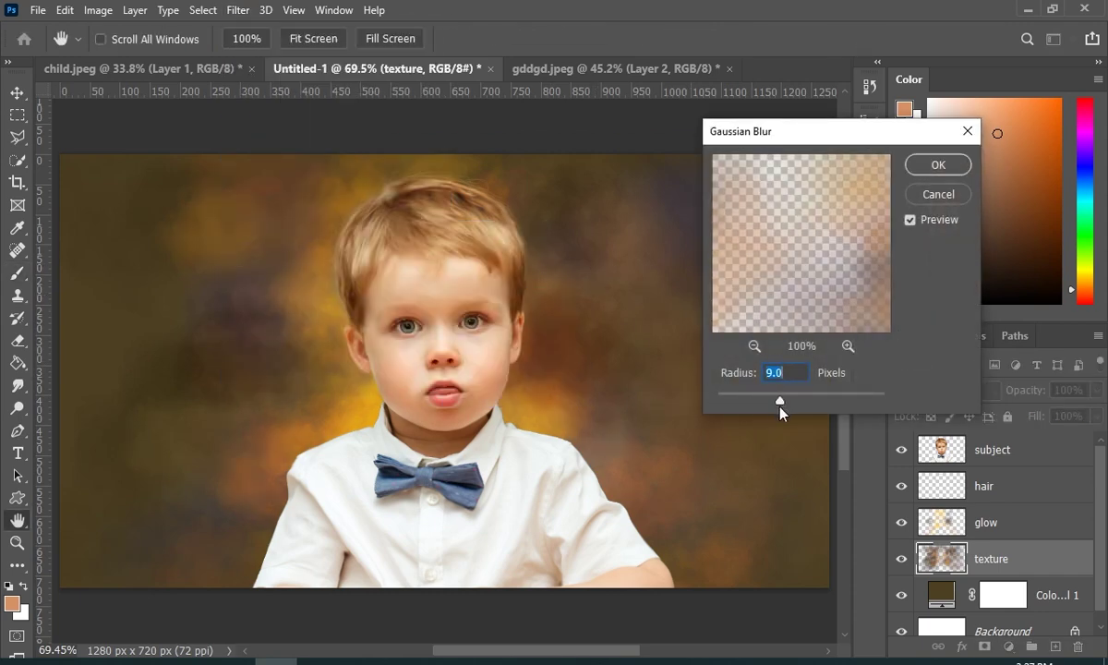
drag(778, 407, 765, 405)
drag(760, 404, 762, 400)
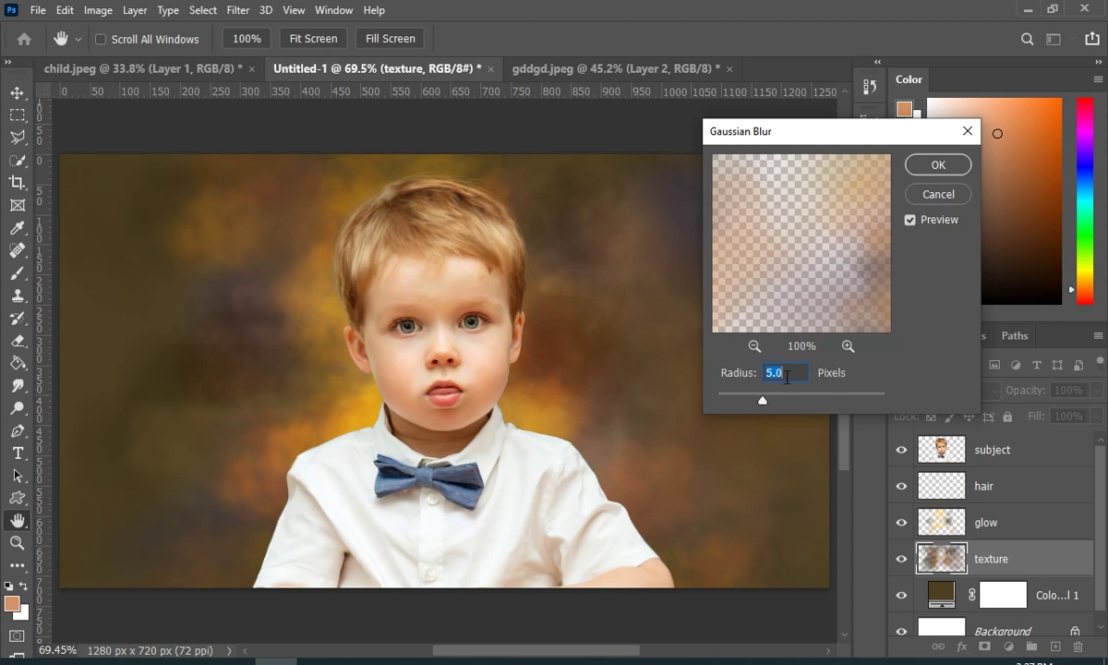
click(941, 166)
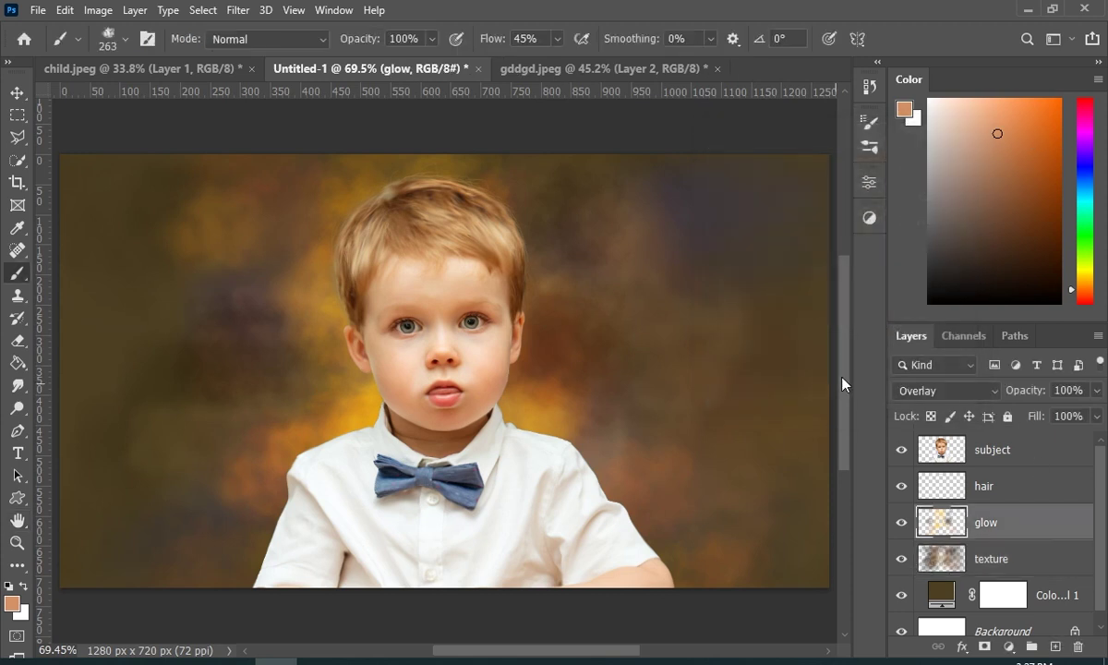
- Add a layer mask to the subject layer and ready the Brush tool with black as the foreground
click(15, 543)
drag(395, 277, 437, 252)
scroll(795, 360, down, 1)
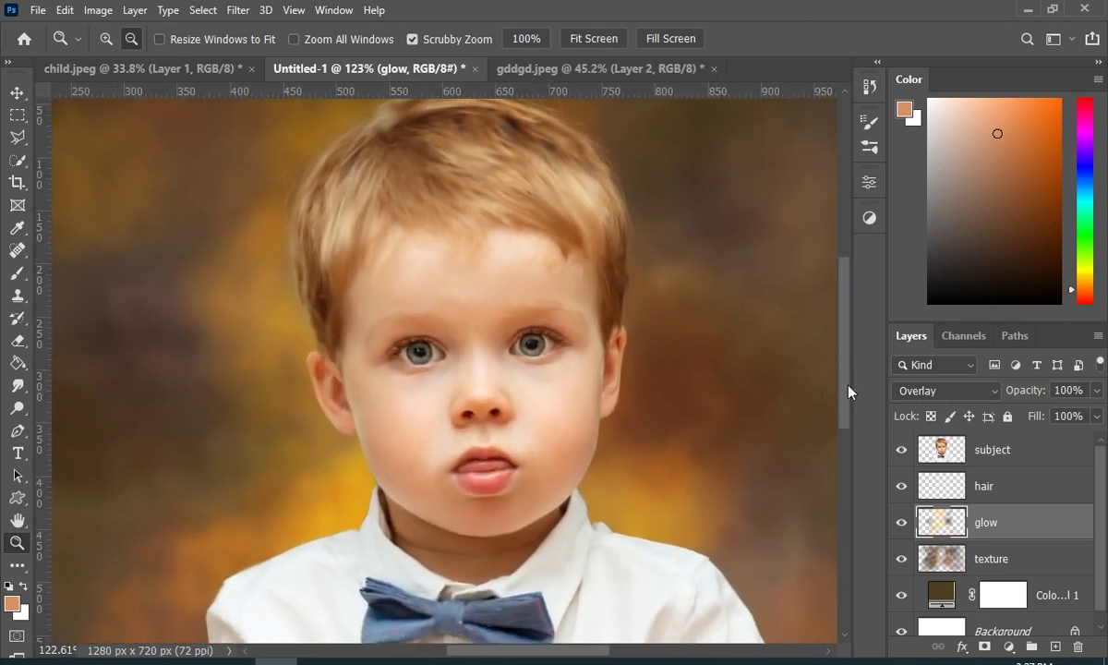
click(938, 457)
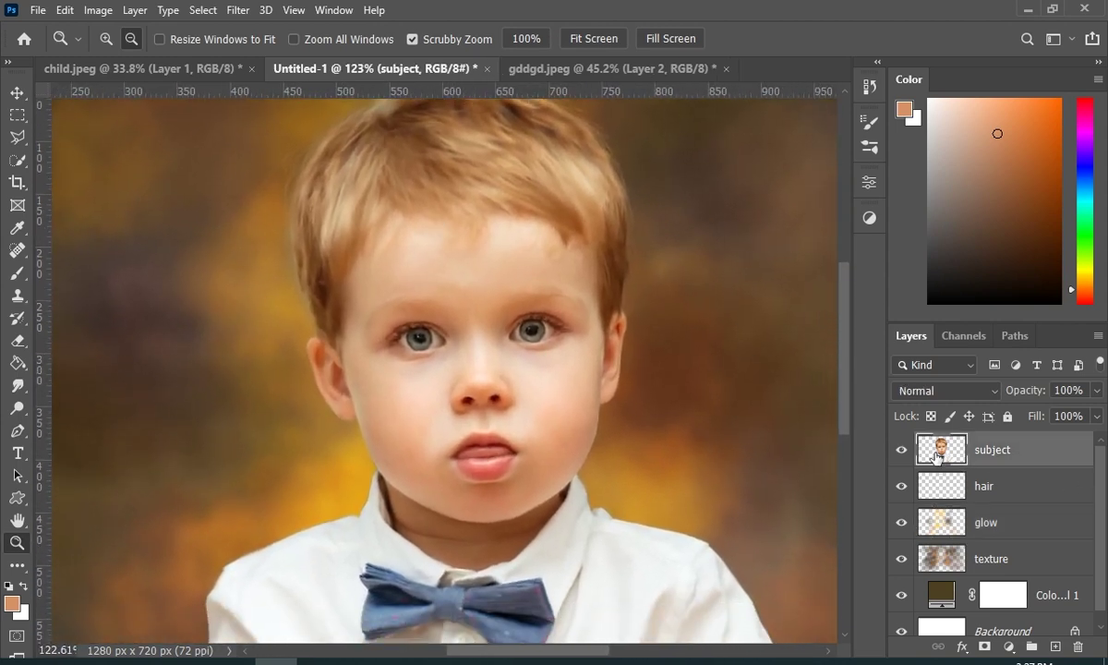
drag(1042, 320, 1038, 245)
click(984, 646)
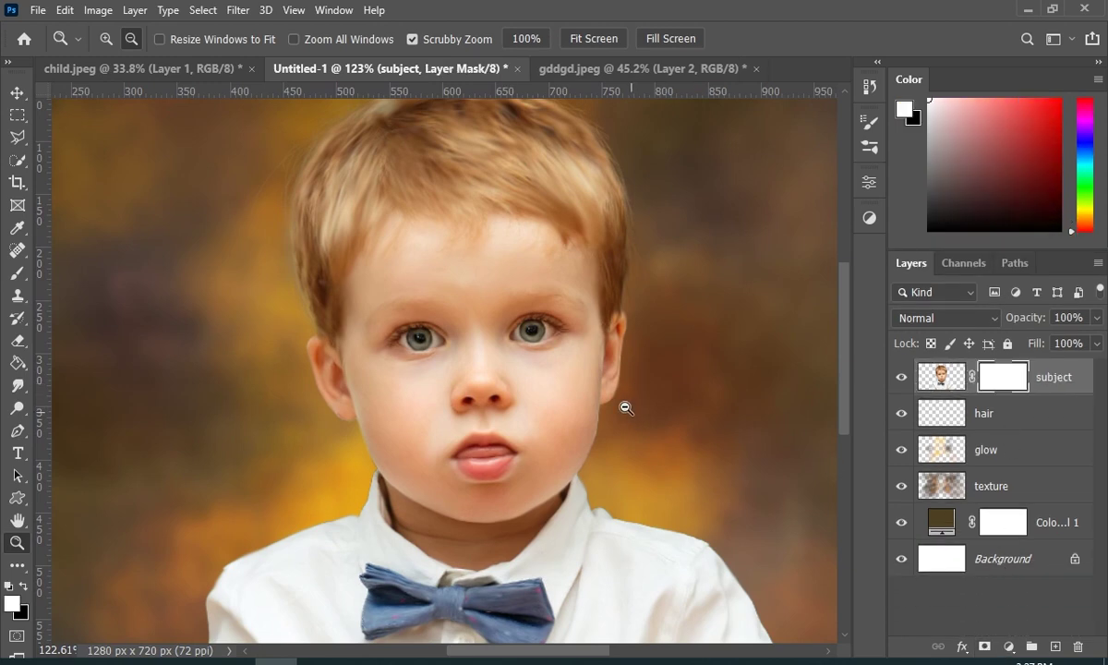
click(14, 270)
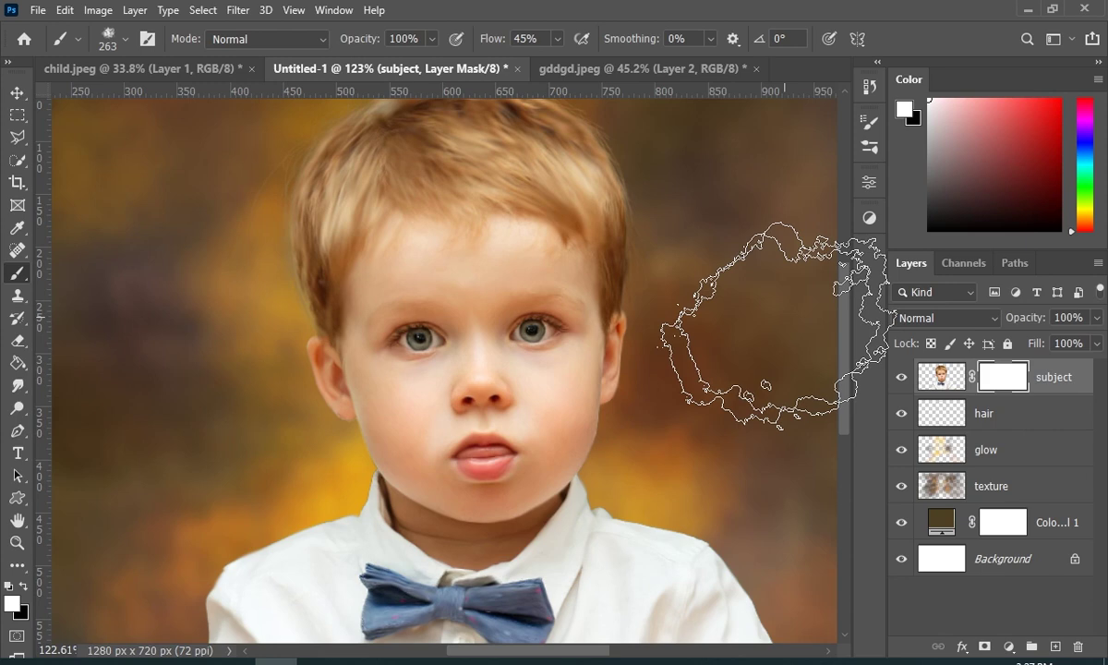
key(x)
- Try hiding part of the right cheek by painting black on the subject's mask, and undo it
click(681, 458)
click(583, 401)
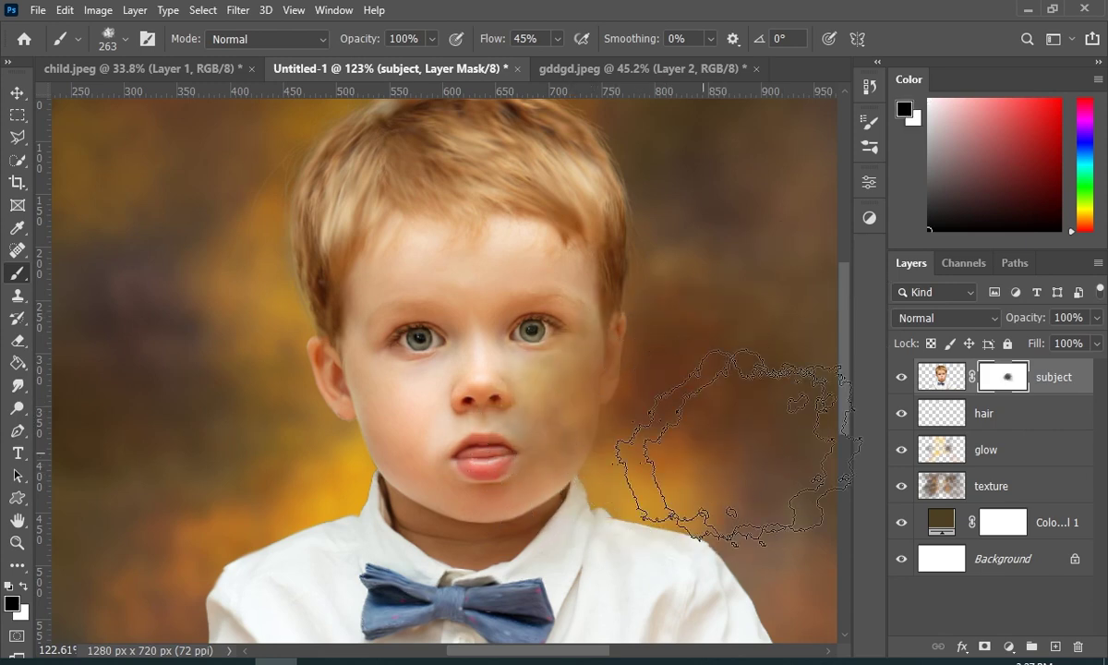
key(ctrl+z)
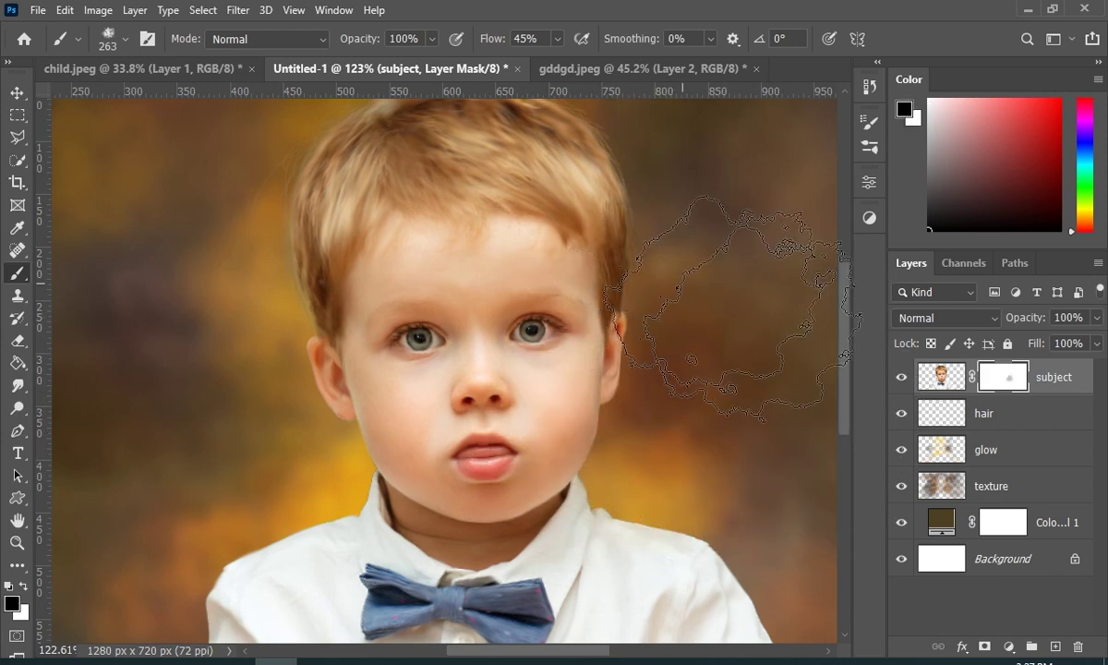
- Paint black on the subject's mask with the 263 px powder brush to fade the lower shirt and sleeves into the background
drag(846, 411, 869, 509)
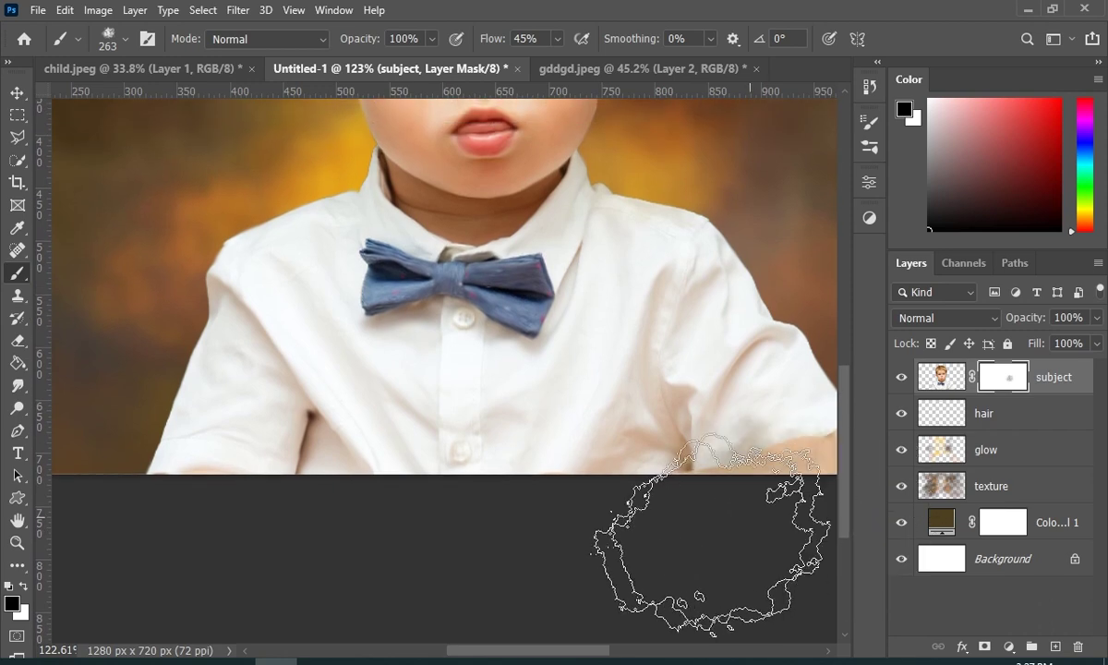
mouse_move(218, 563)
mouse_down()
mouse_move(290, 552)
mouse_move(160, 503)
mouse_up()
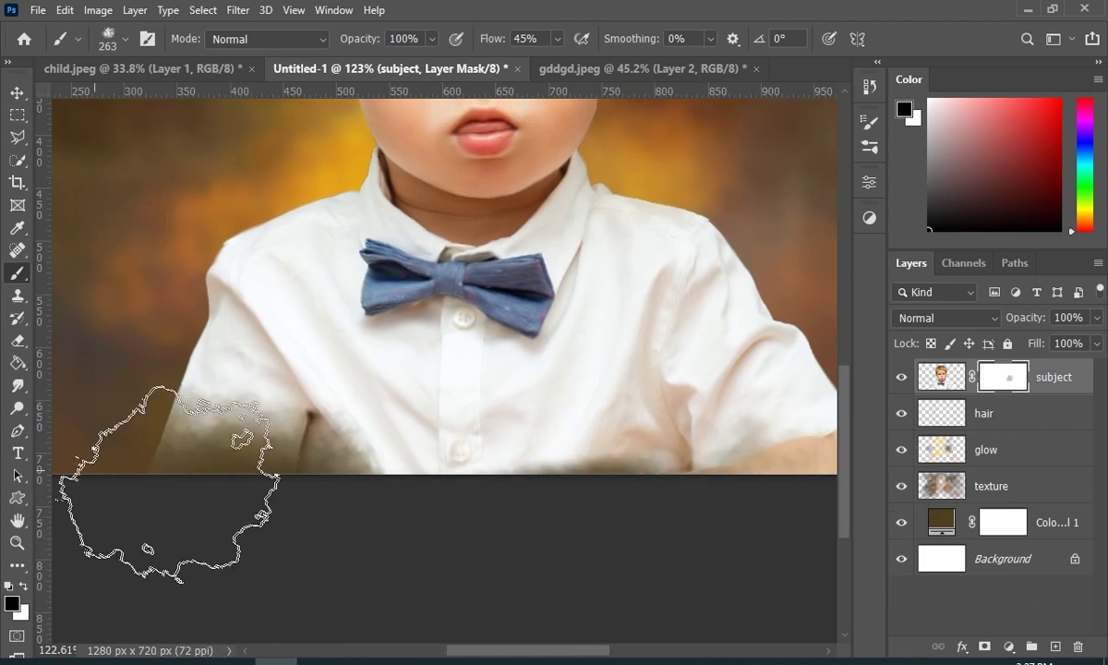
mouse_move(421, 560)
mouse_down()
mouse_move(443, 520)
mouse_move(808, 460)
mouse_move(771, 511)
mouse_move(550, 473)
mouse_move(520, 452)
mouse_up()
key(ctrl+0)
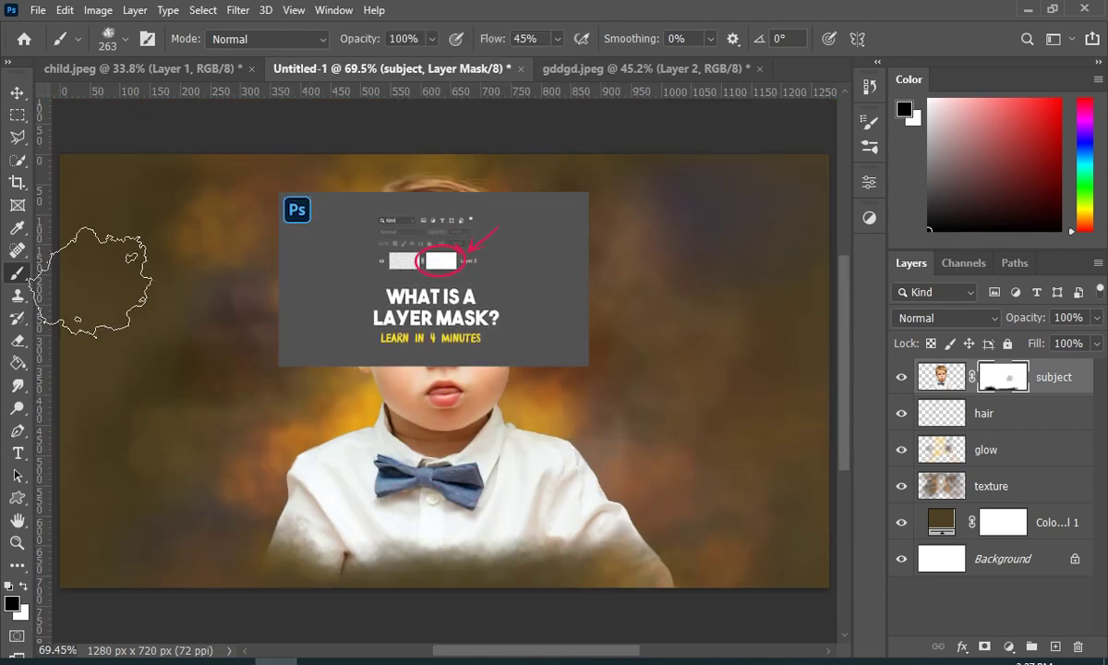
right_click(574, 453)
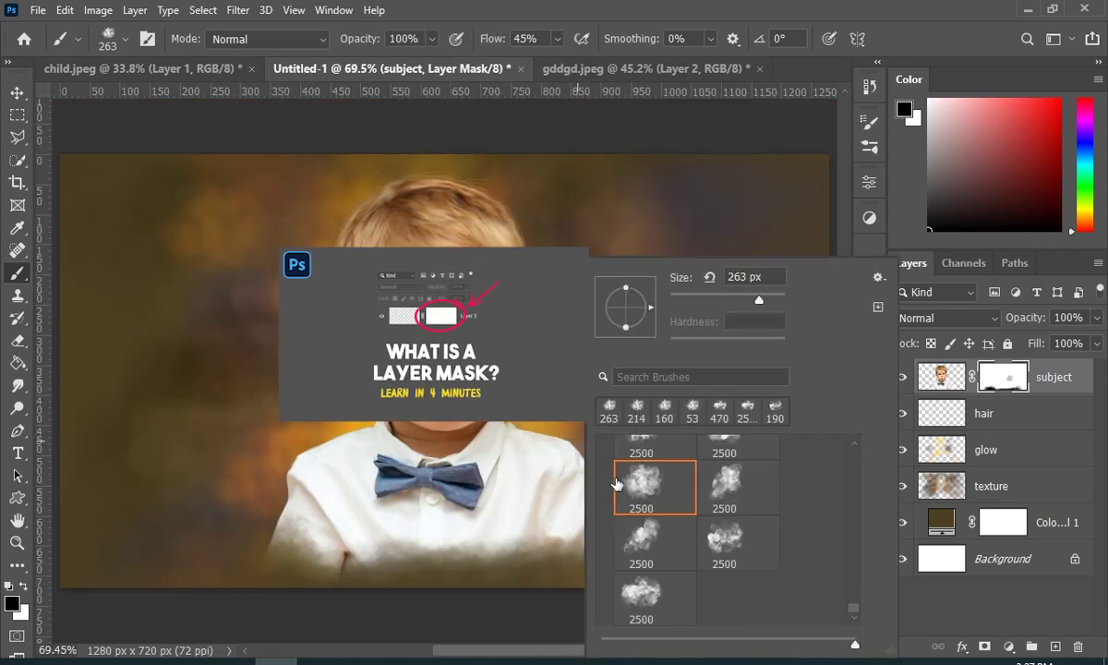
click(319, 552)
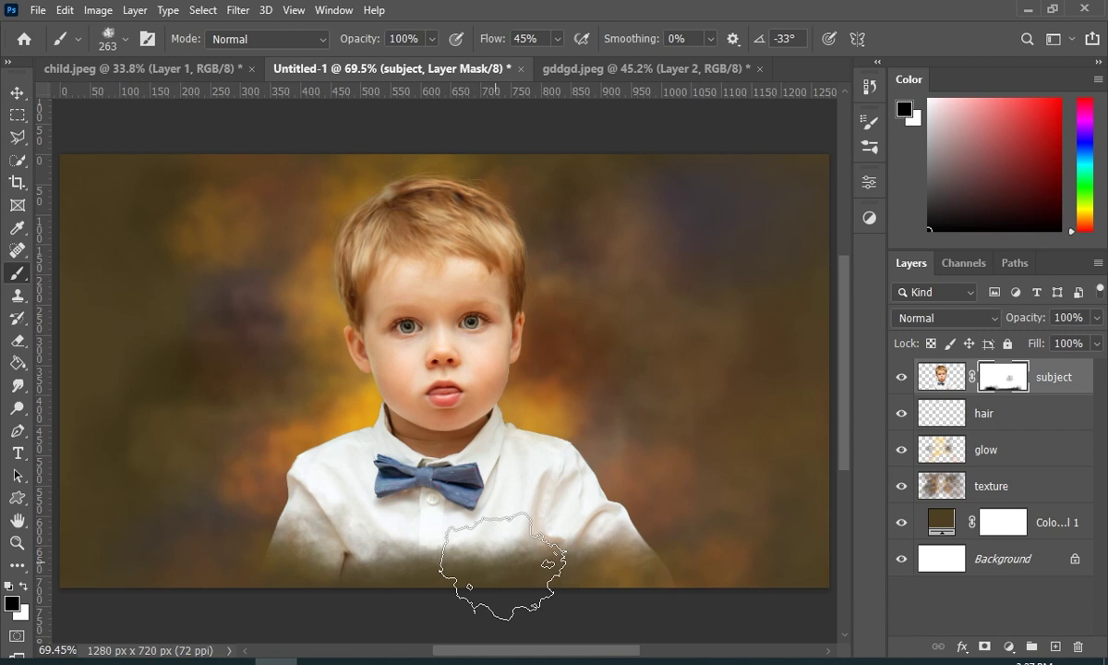
- Paint black on the subject's mask to fade the lower shirt beneath the bow tie unevenly into the background
click(471, 528)
click(329, 528)
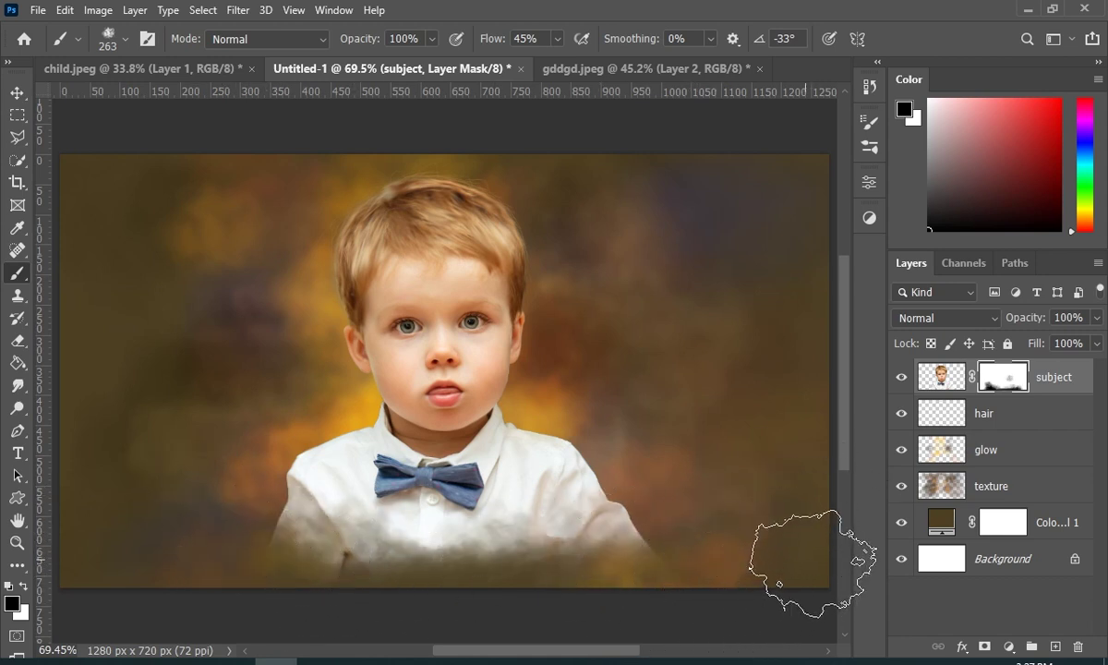
click(357, 511)
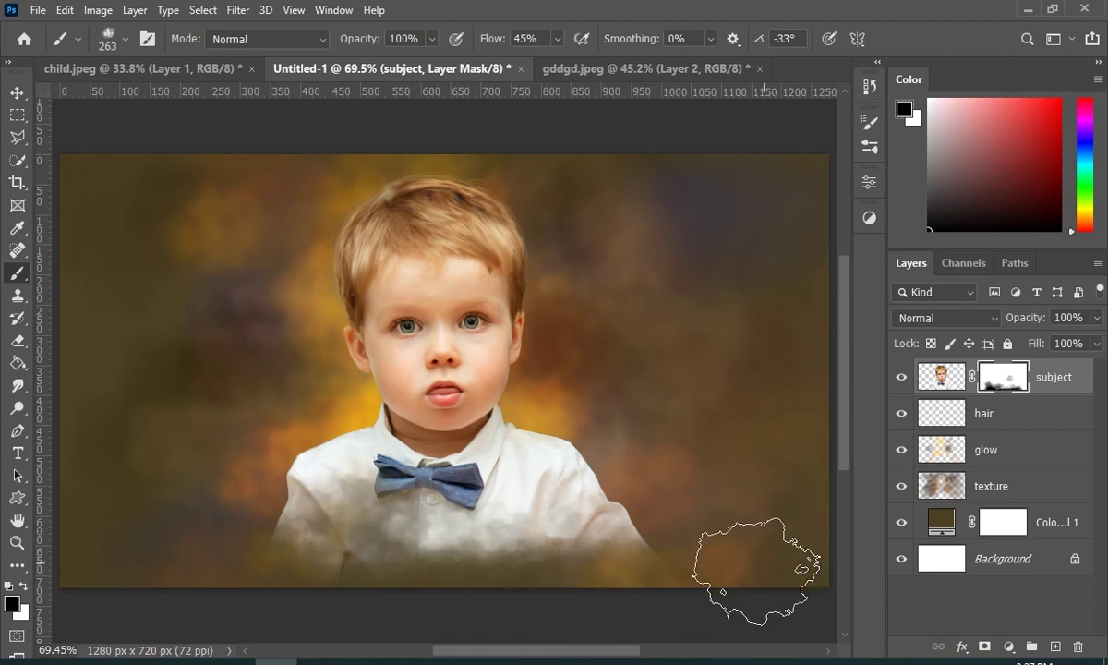
key(ctrl+z)
click(494, 535)
- Paint orange-brown tones sampled from the background onto the texture layer along the image's lower edge around the faded shirt
ctrl+click(575, 448)
click(487, 587)
click(634, 580)
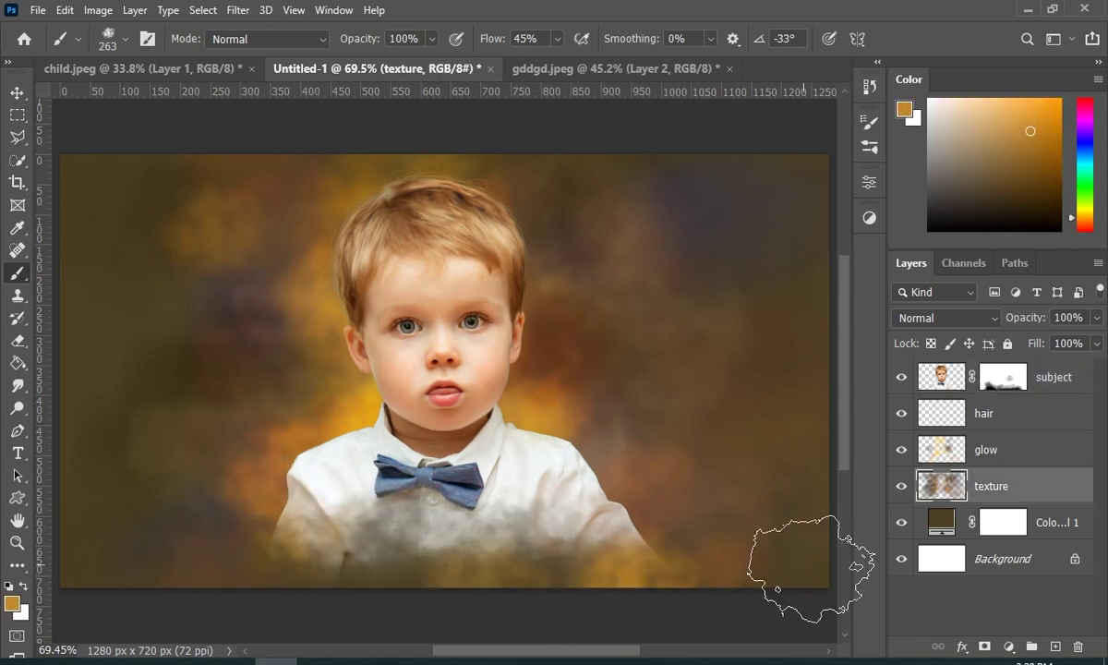
click(676, 541)
click(243, 555)
alt+click(664, 284)
click(238, 11)
- Duplicate the subject layer together with its mask
click(17, 543)
drag(385, 354, 572, 334)
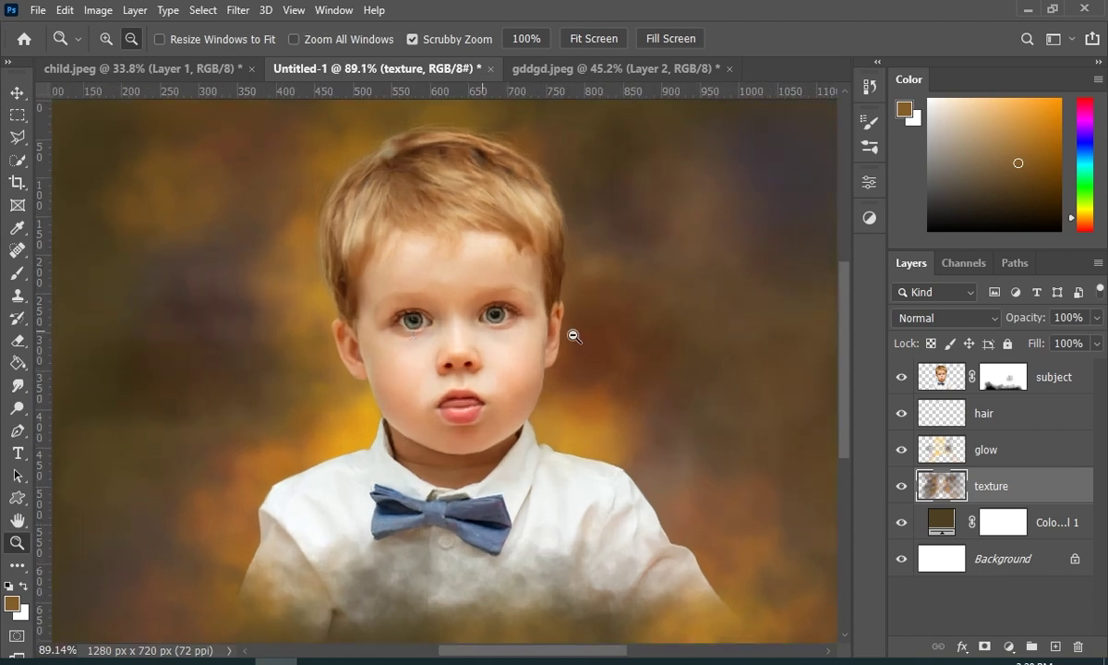
click(942, 376)
drag(845, 406, 848, 422)
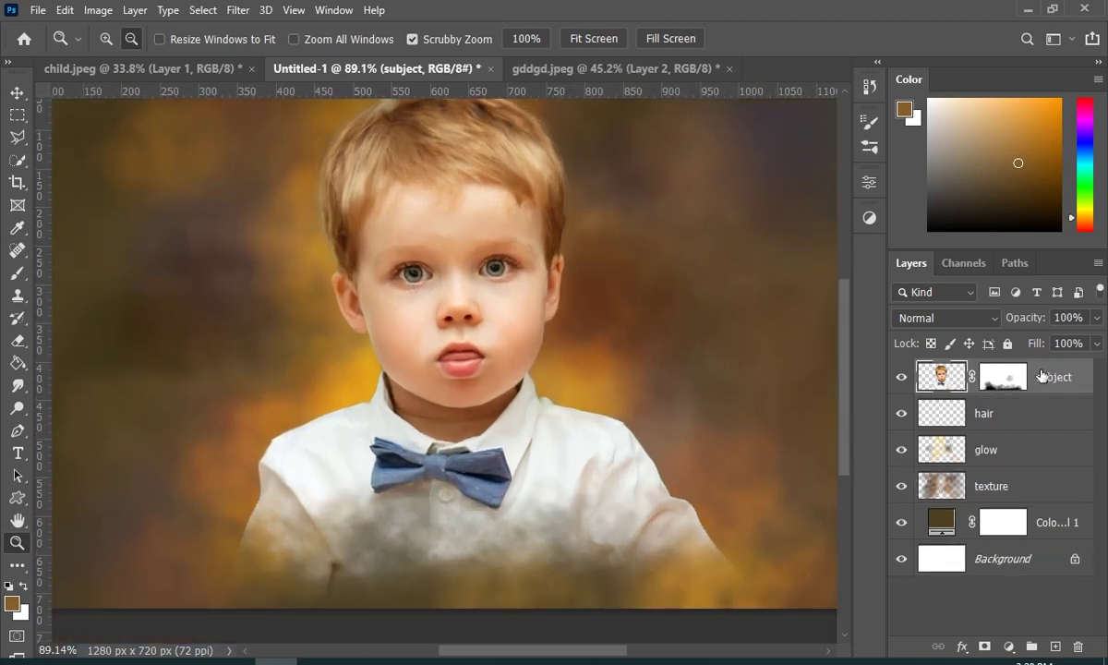
key(ctrl+j)
scroll(798, 158, up, 1)
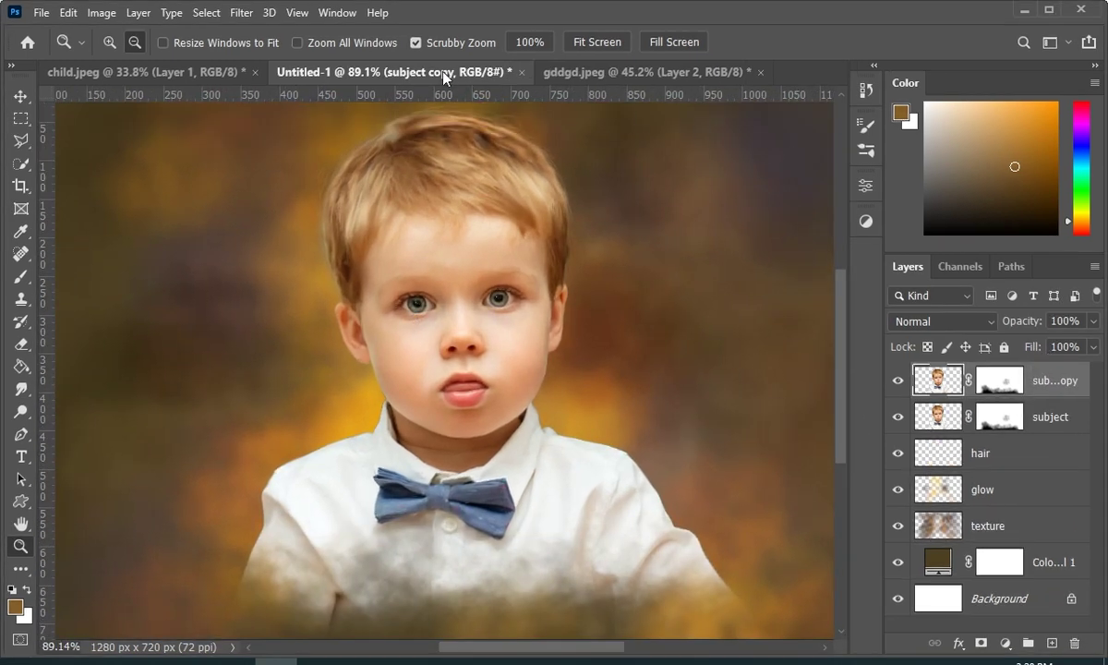
- Apply the Poster Edges filter to the subject copy with Edge Thickness 0, Edge Intensity 0 and Posterization 2
click(242, 13)
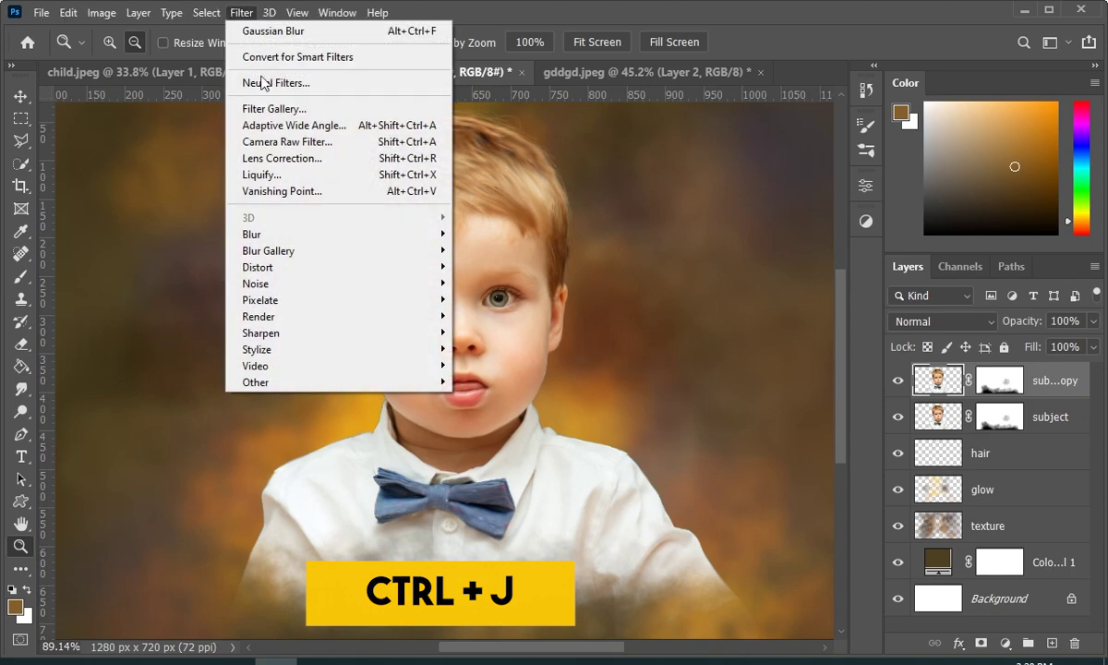
click(287, 118)
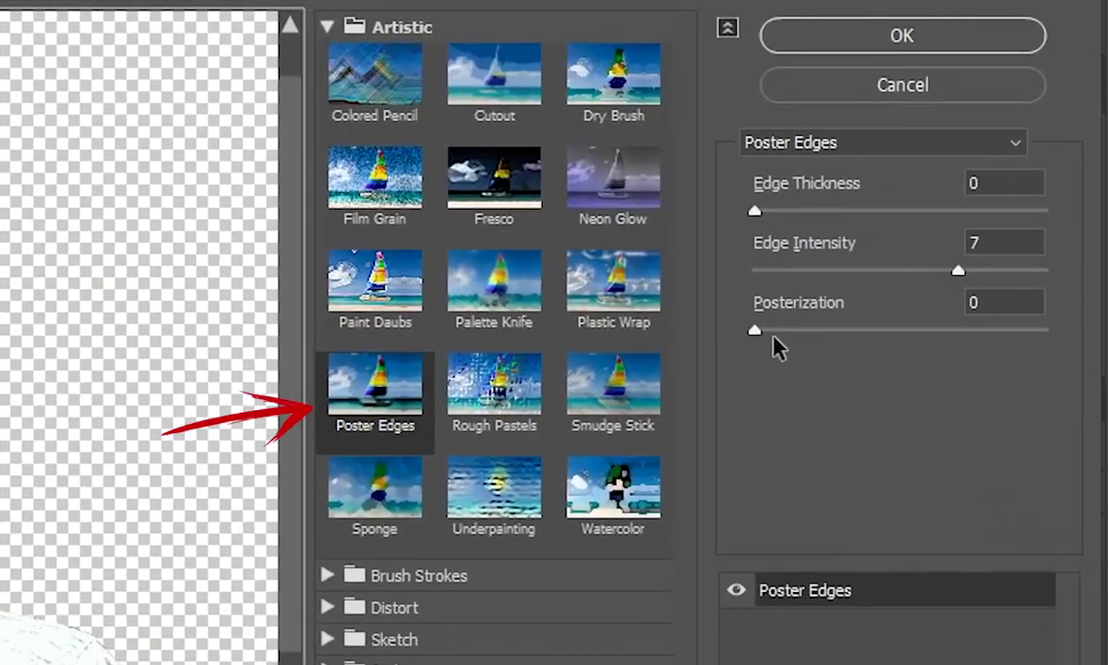
click(937, 192)
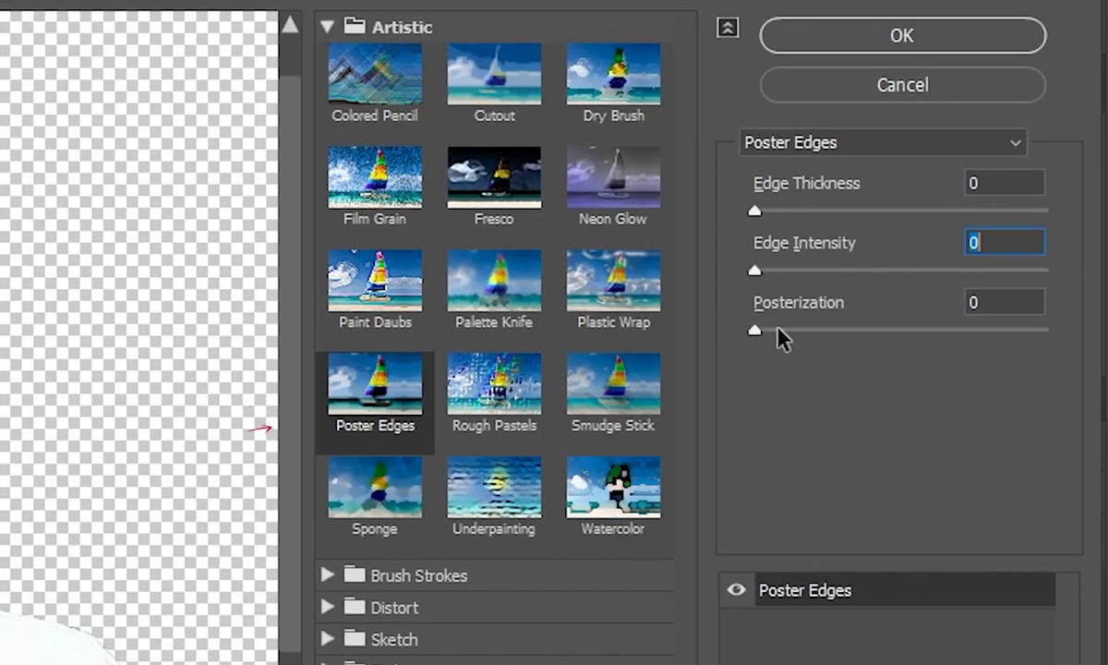
click(827, 330)
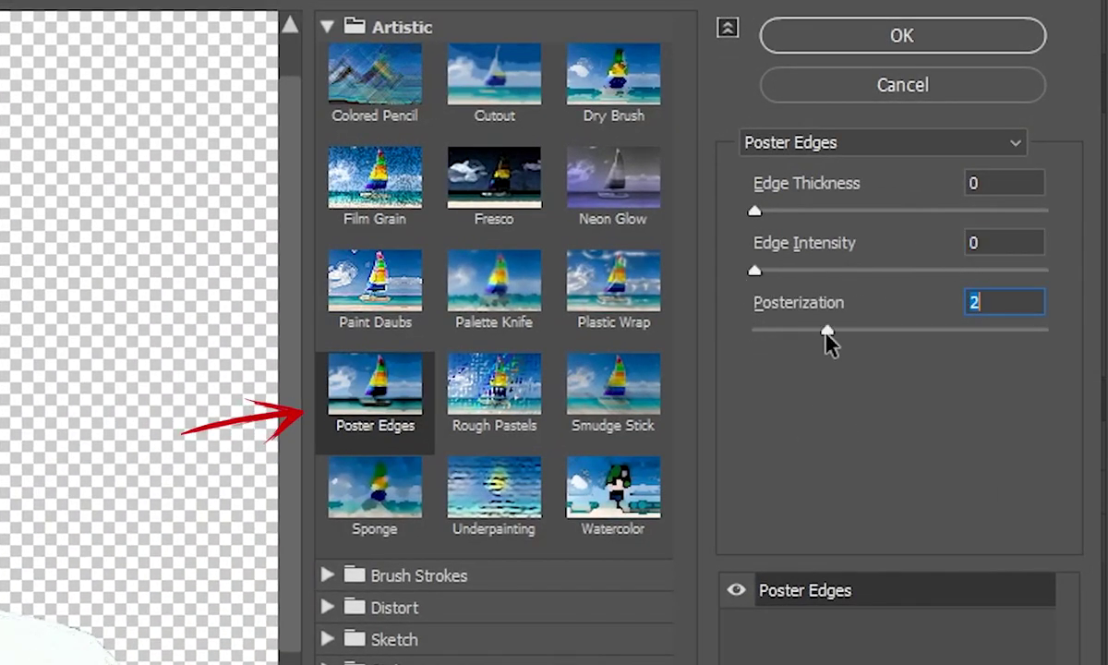
click(896, 39)
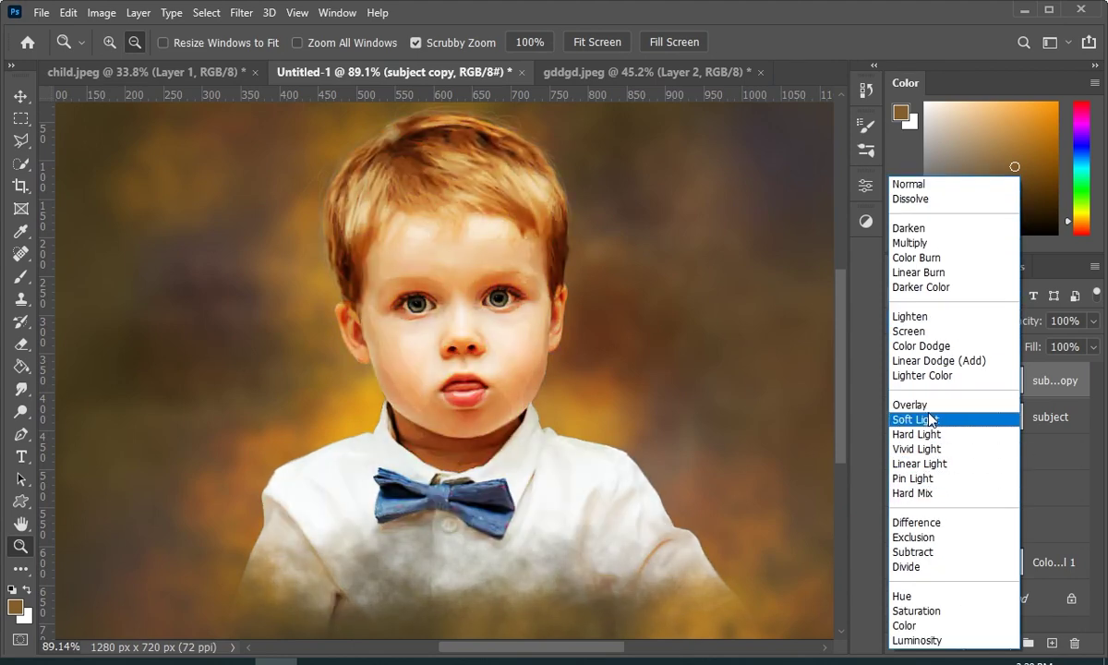
- Set the subject copy to Overlay, try 30% opacity, compare with the copy hidden and shown, and settle on 42%
click(924, 404)
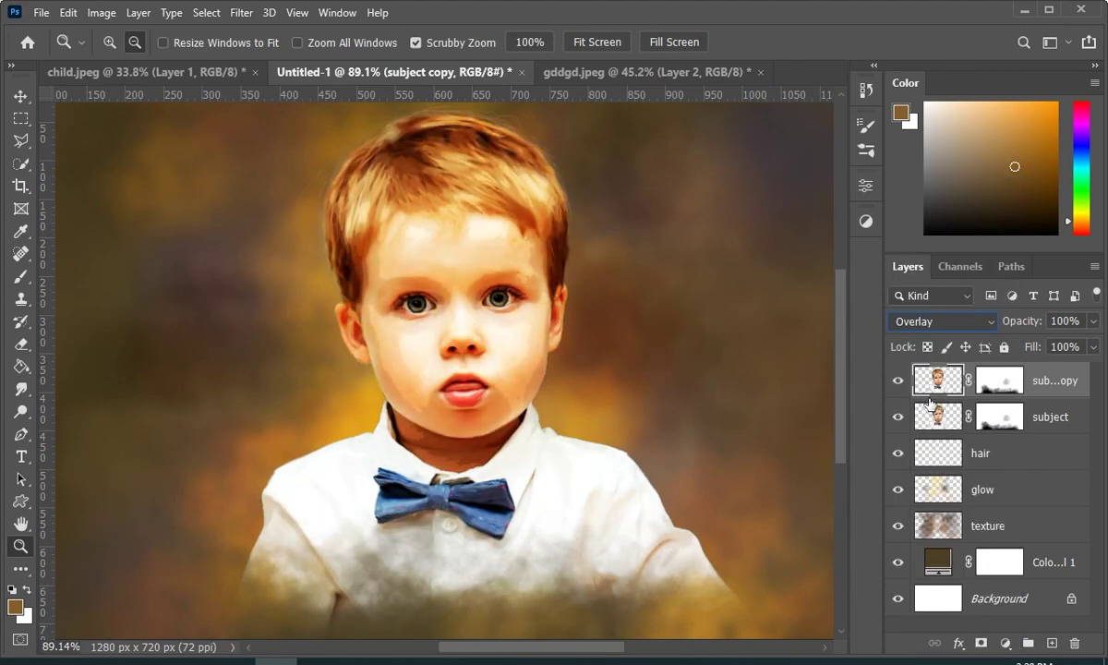
click(1085, 320)
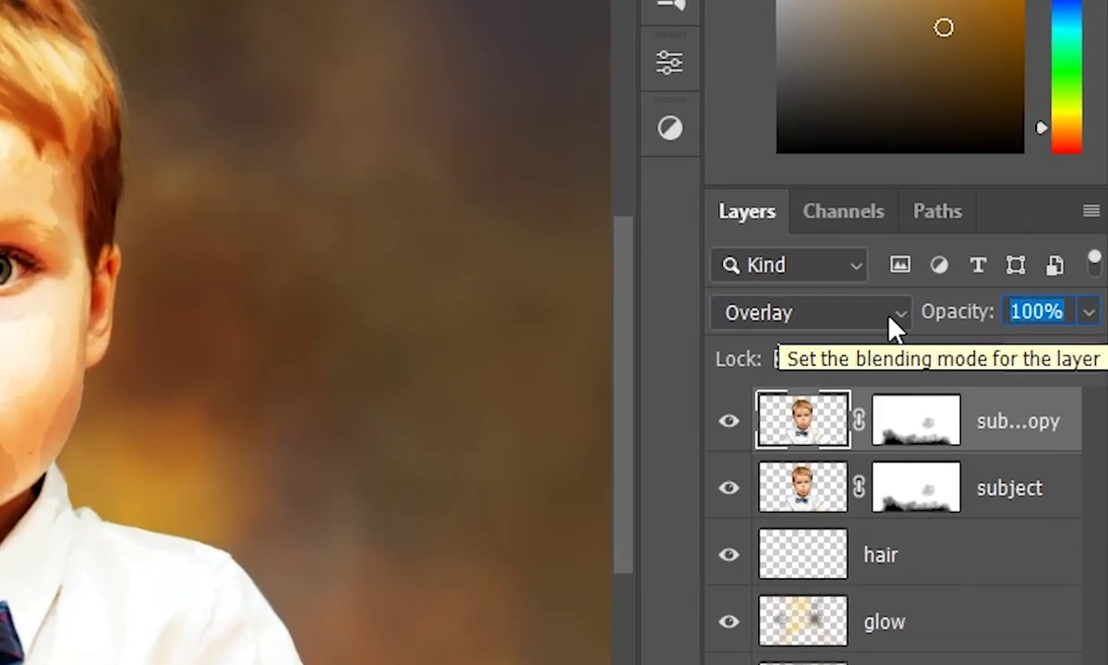
text(30)
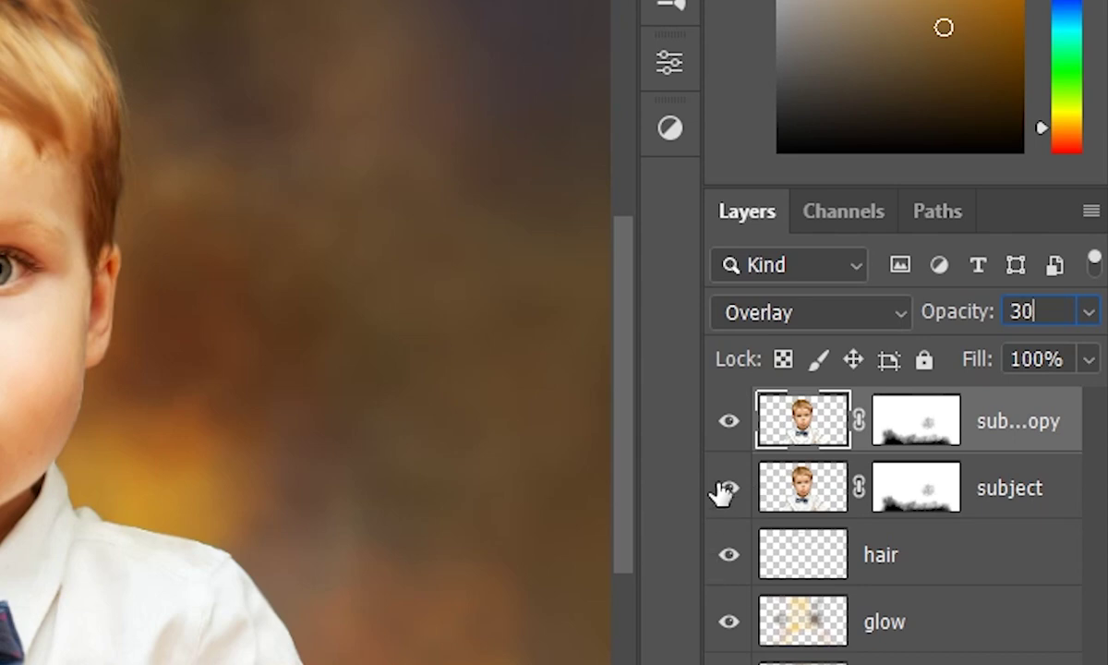
click(728, 427)
click(728, 427)
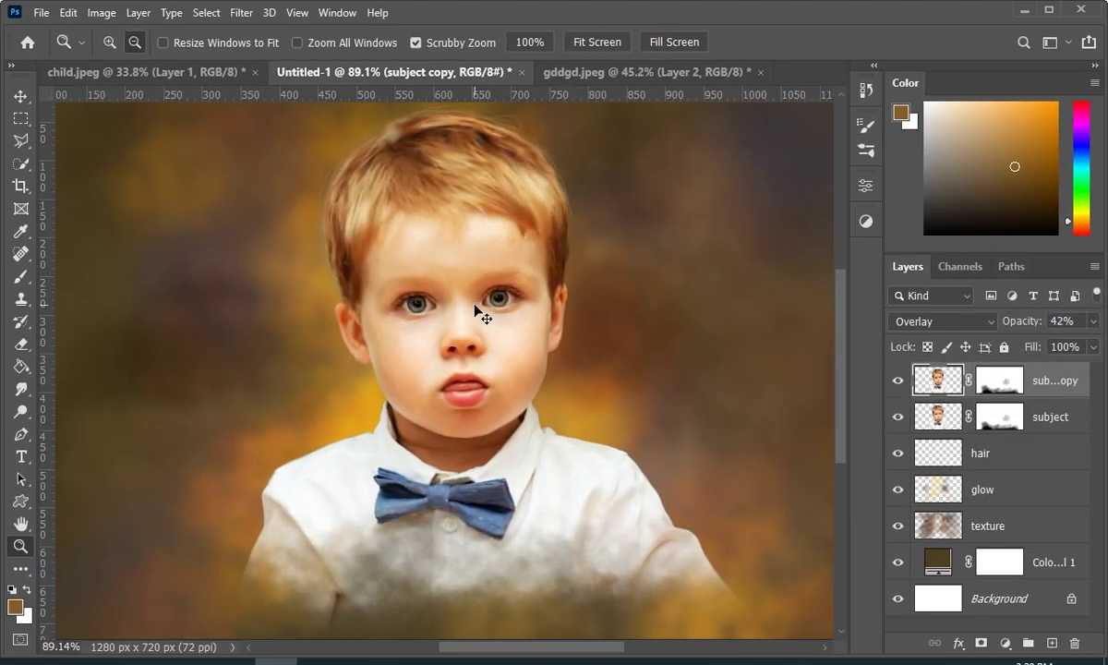
key(ctrl+0)
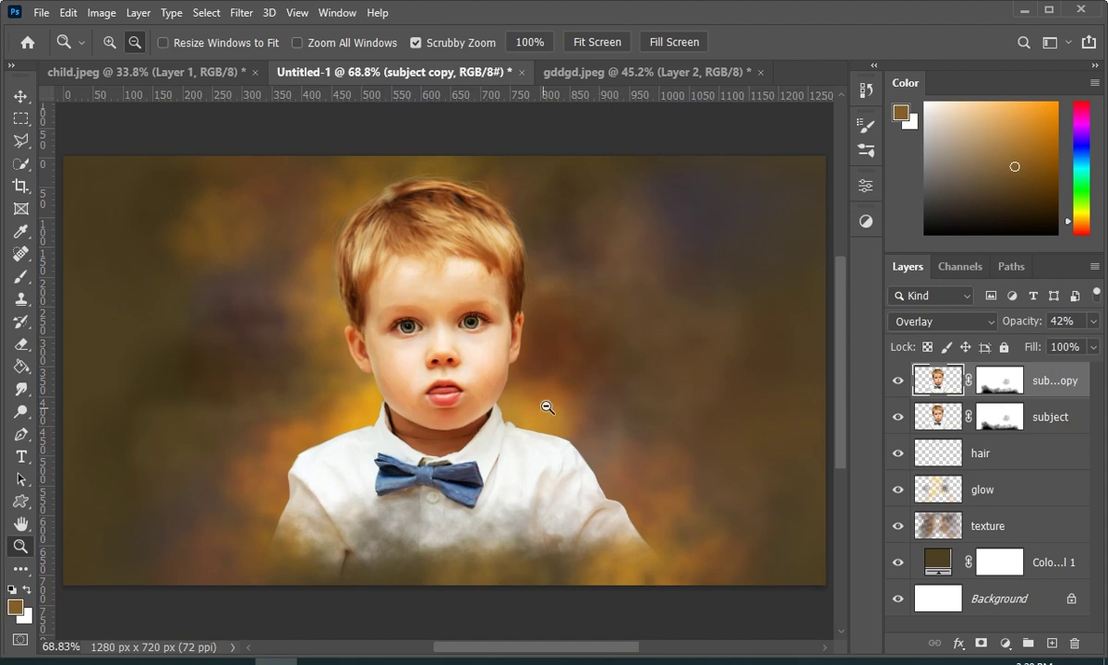
drag(435, 350, 465, 328)
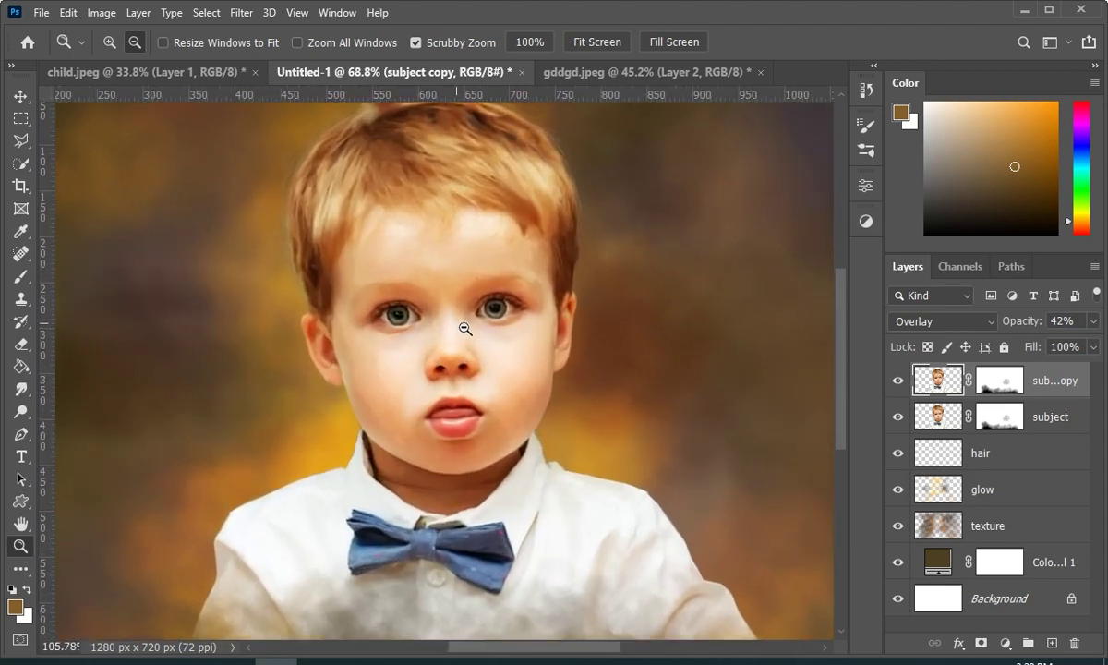
drag(384, 169, 411, 166)
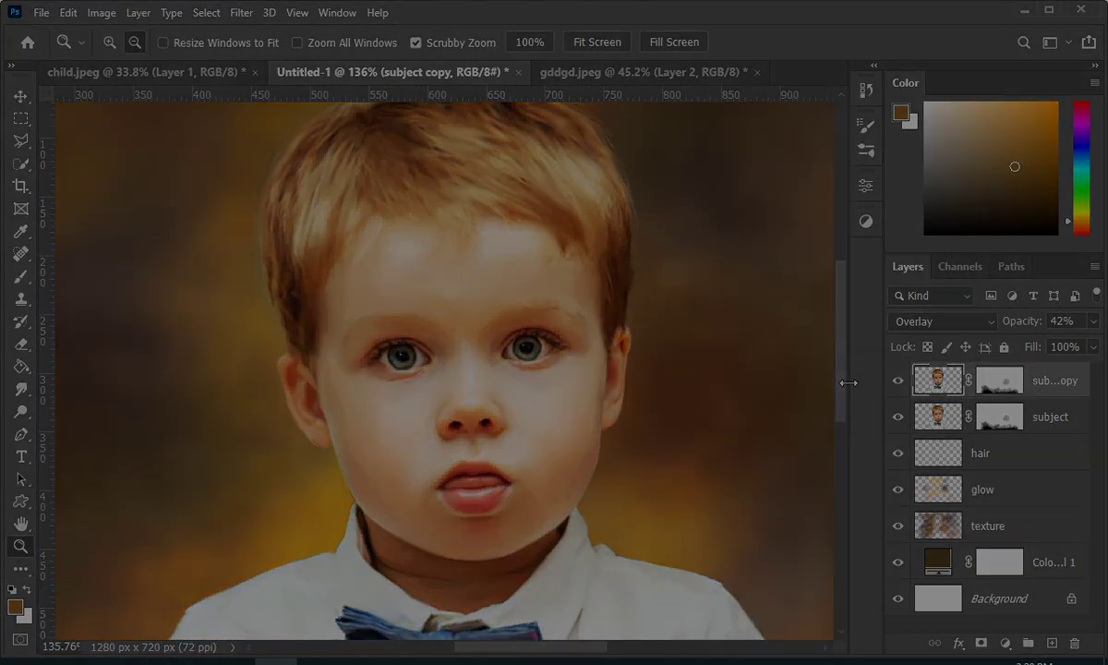